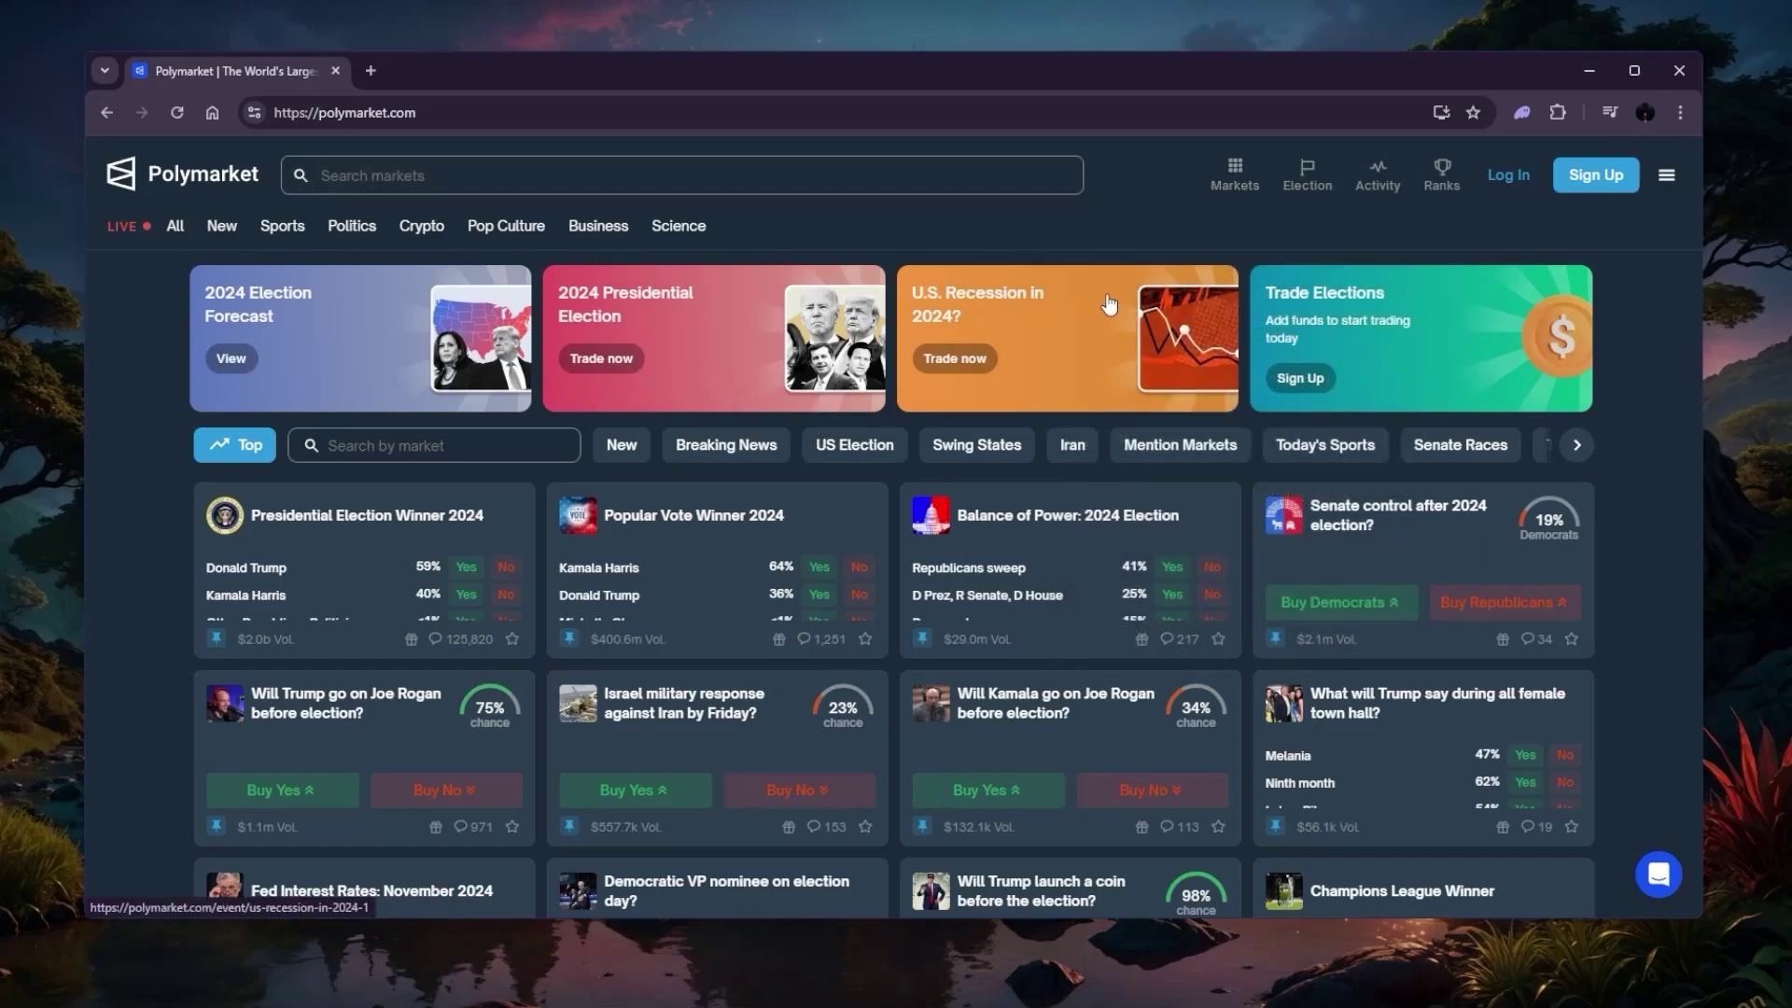
- Open whatismyip-address.com in a new browser tab to check the current IP location, with the ExpressVPN window minimized
left_click(370, 70)
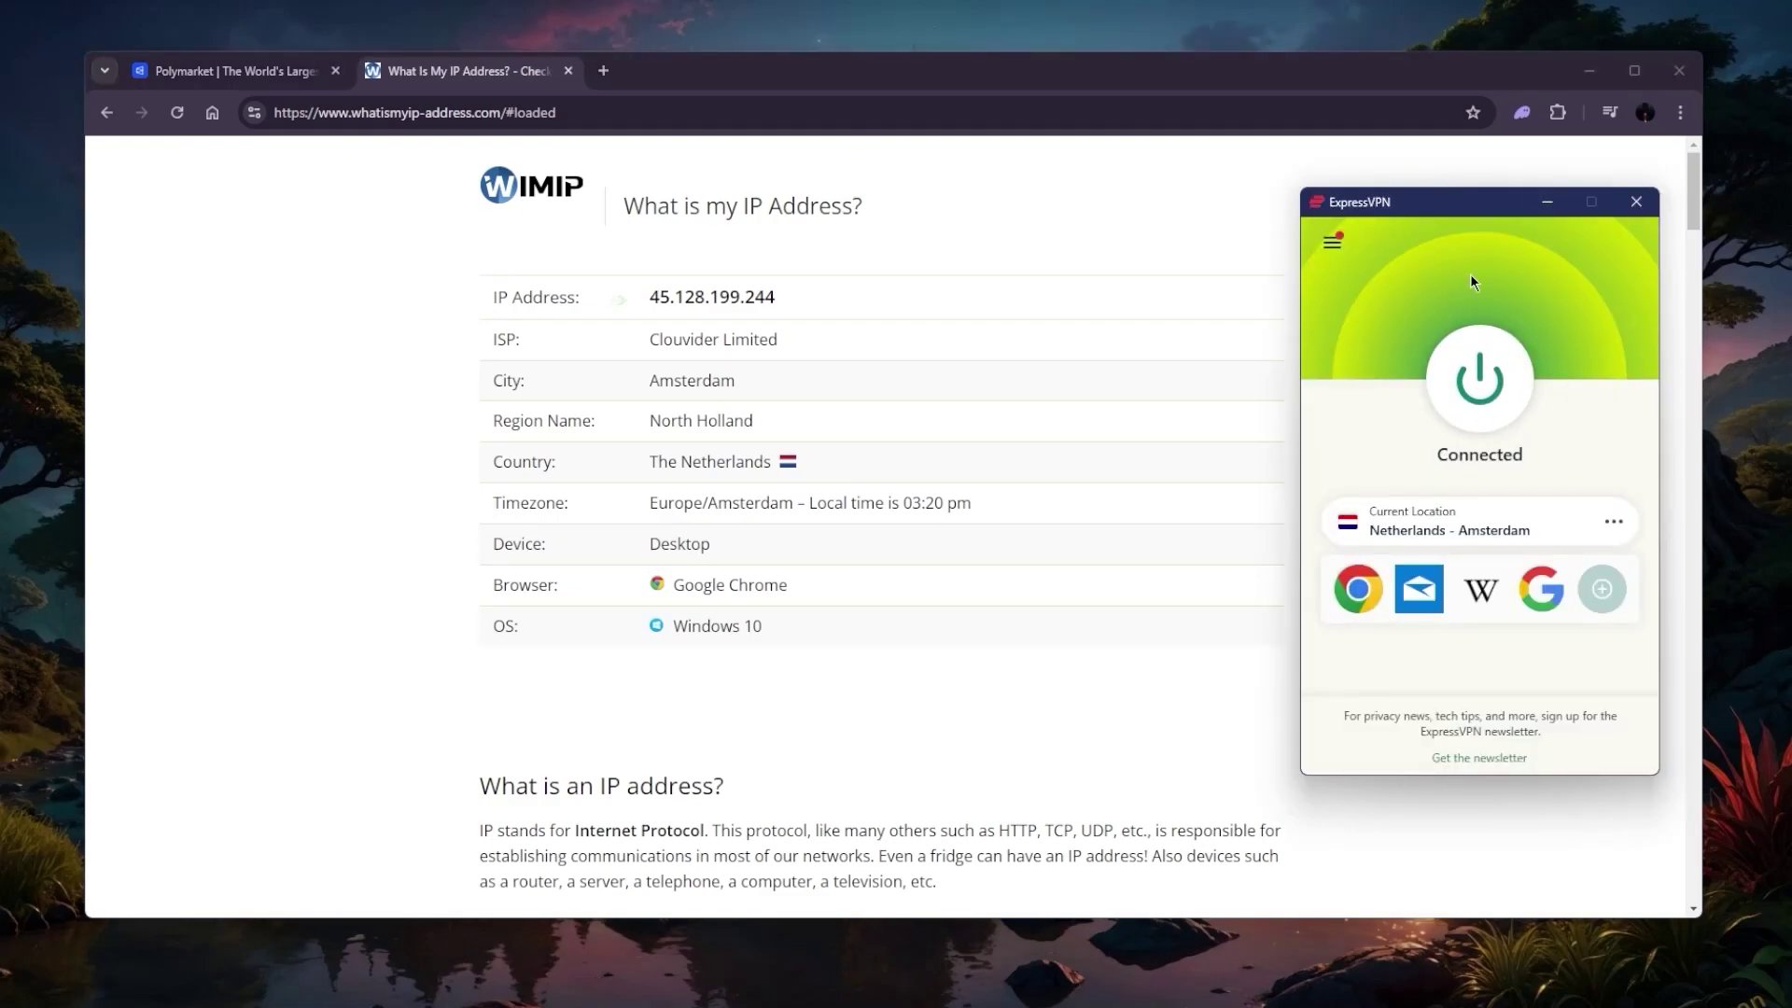
left_click(1550, 203)
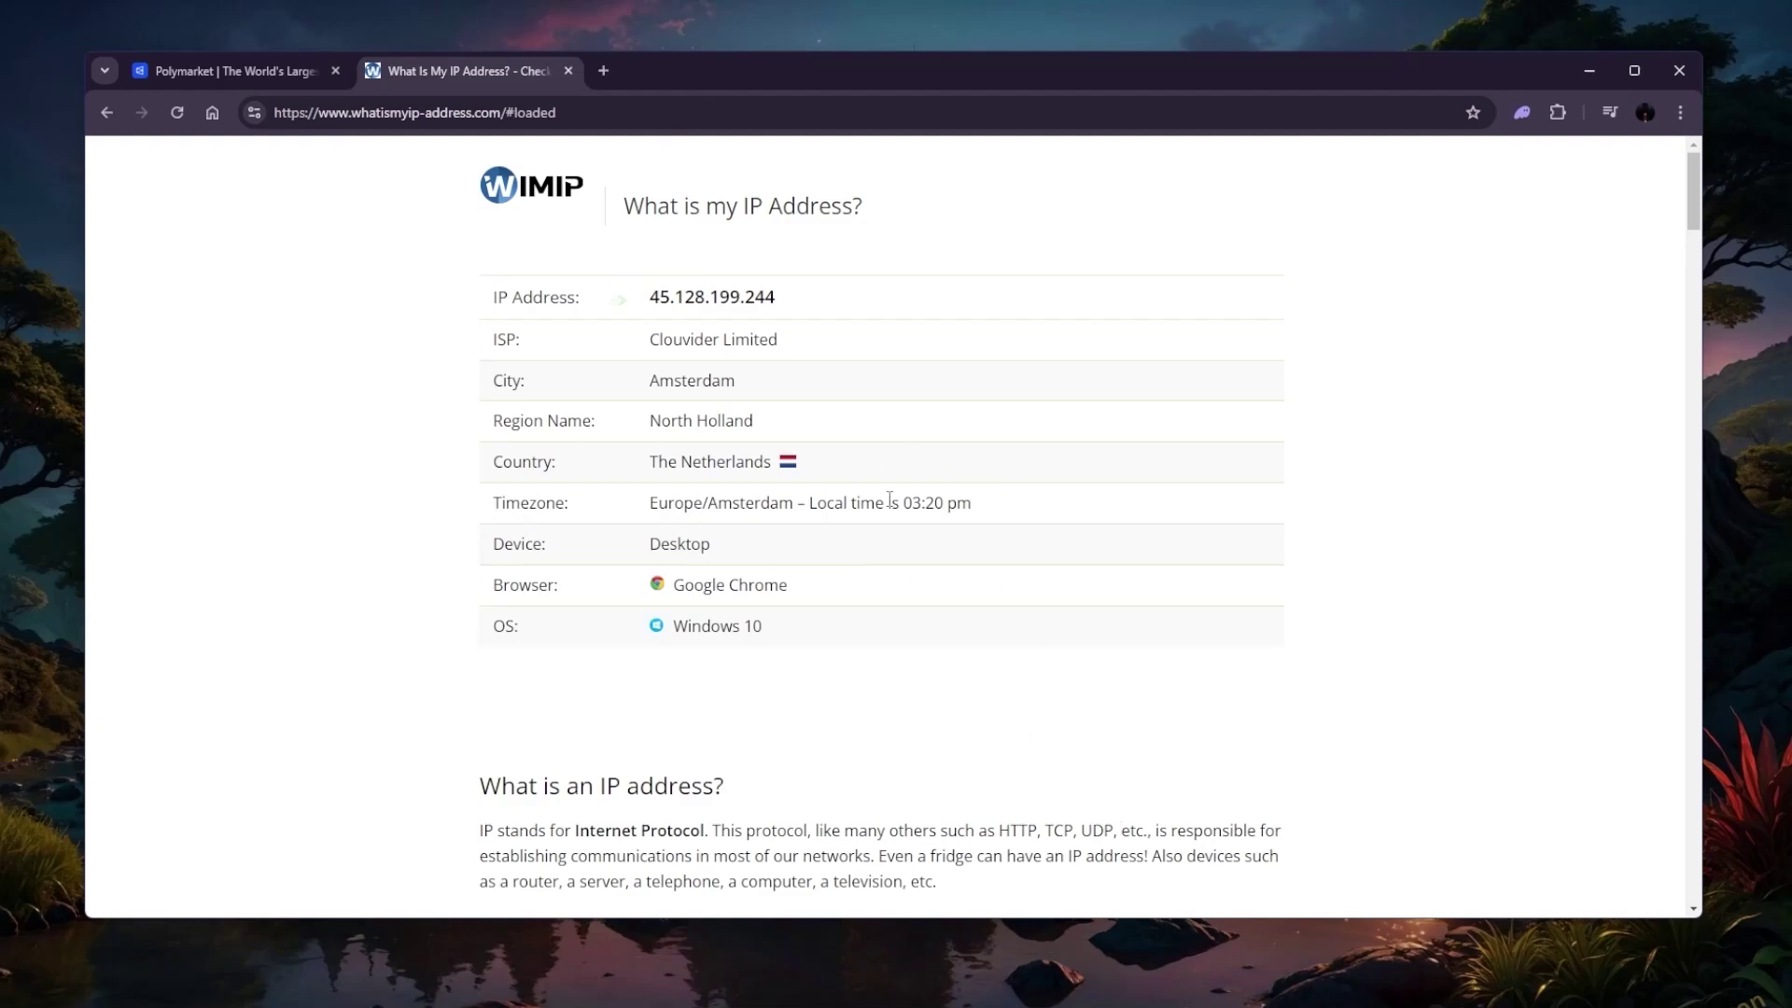
- Switch to ExpressVPN and connect to Spain from the Europe group of all VPN locations
left_click(1189, 962)
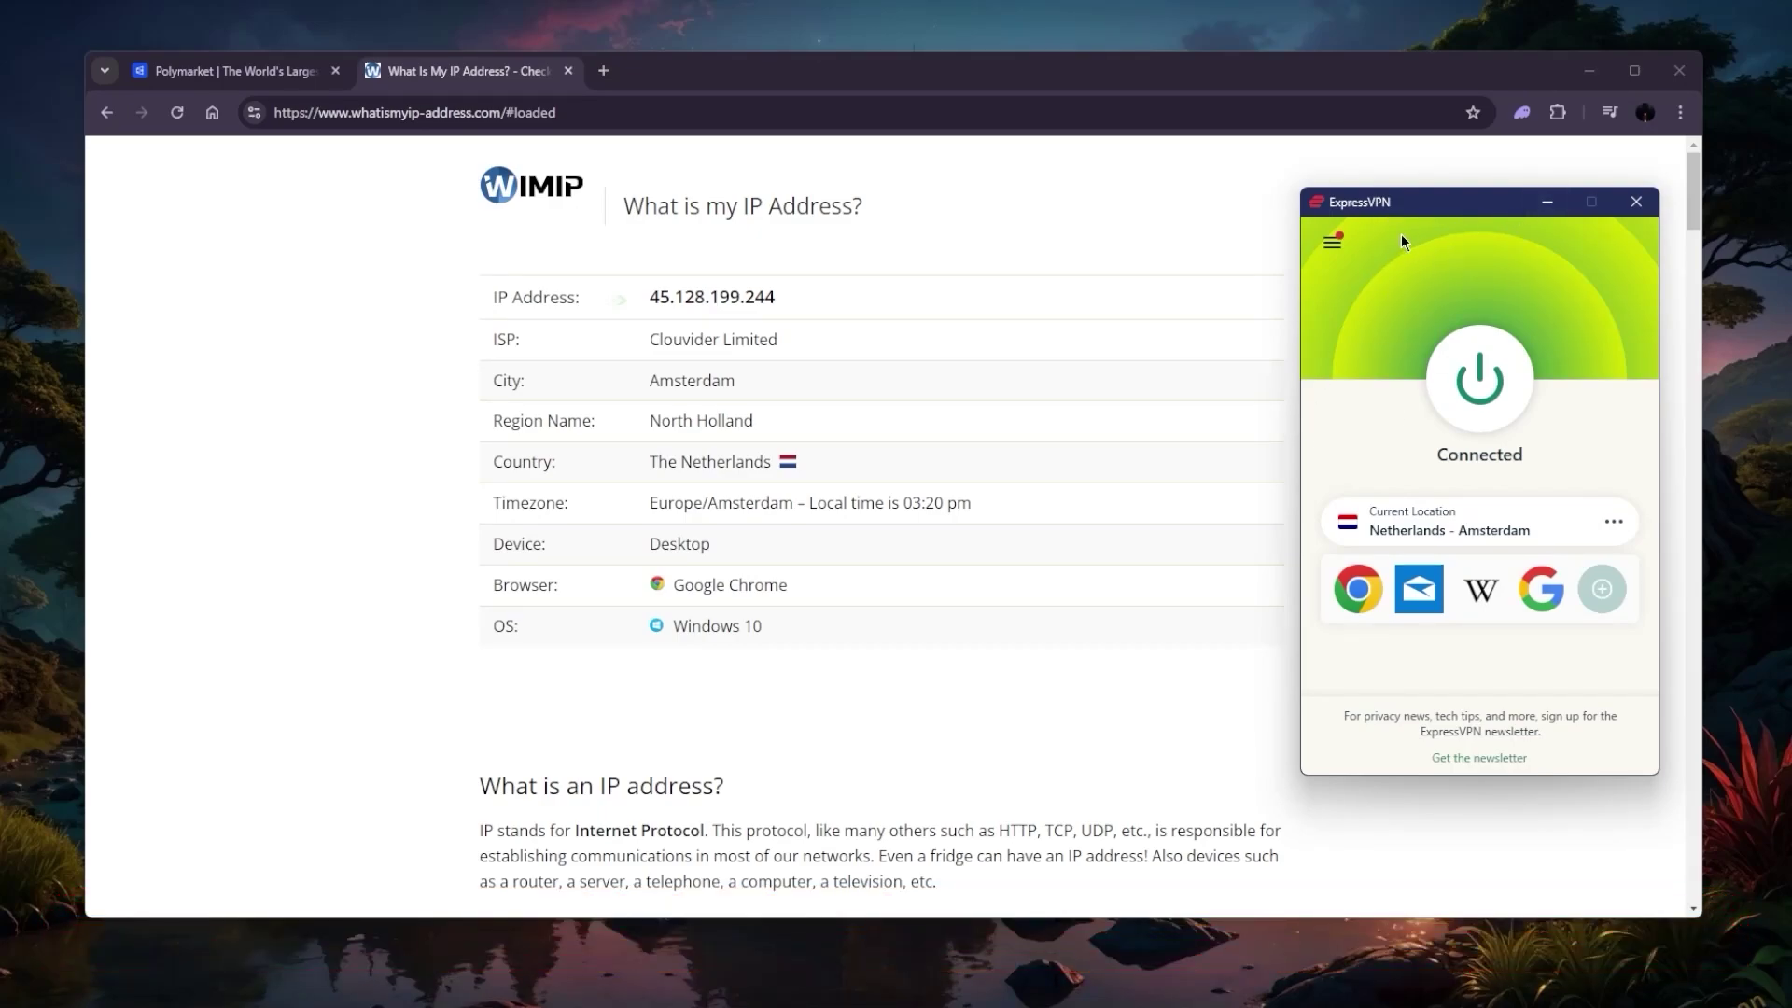
mouse_move(1386, 211)
left_mouse_down()
mouse_move(1359, 203)
mouse_move(1392, 222)
mouse_move(1373, 222)
left_mouse_up()
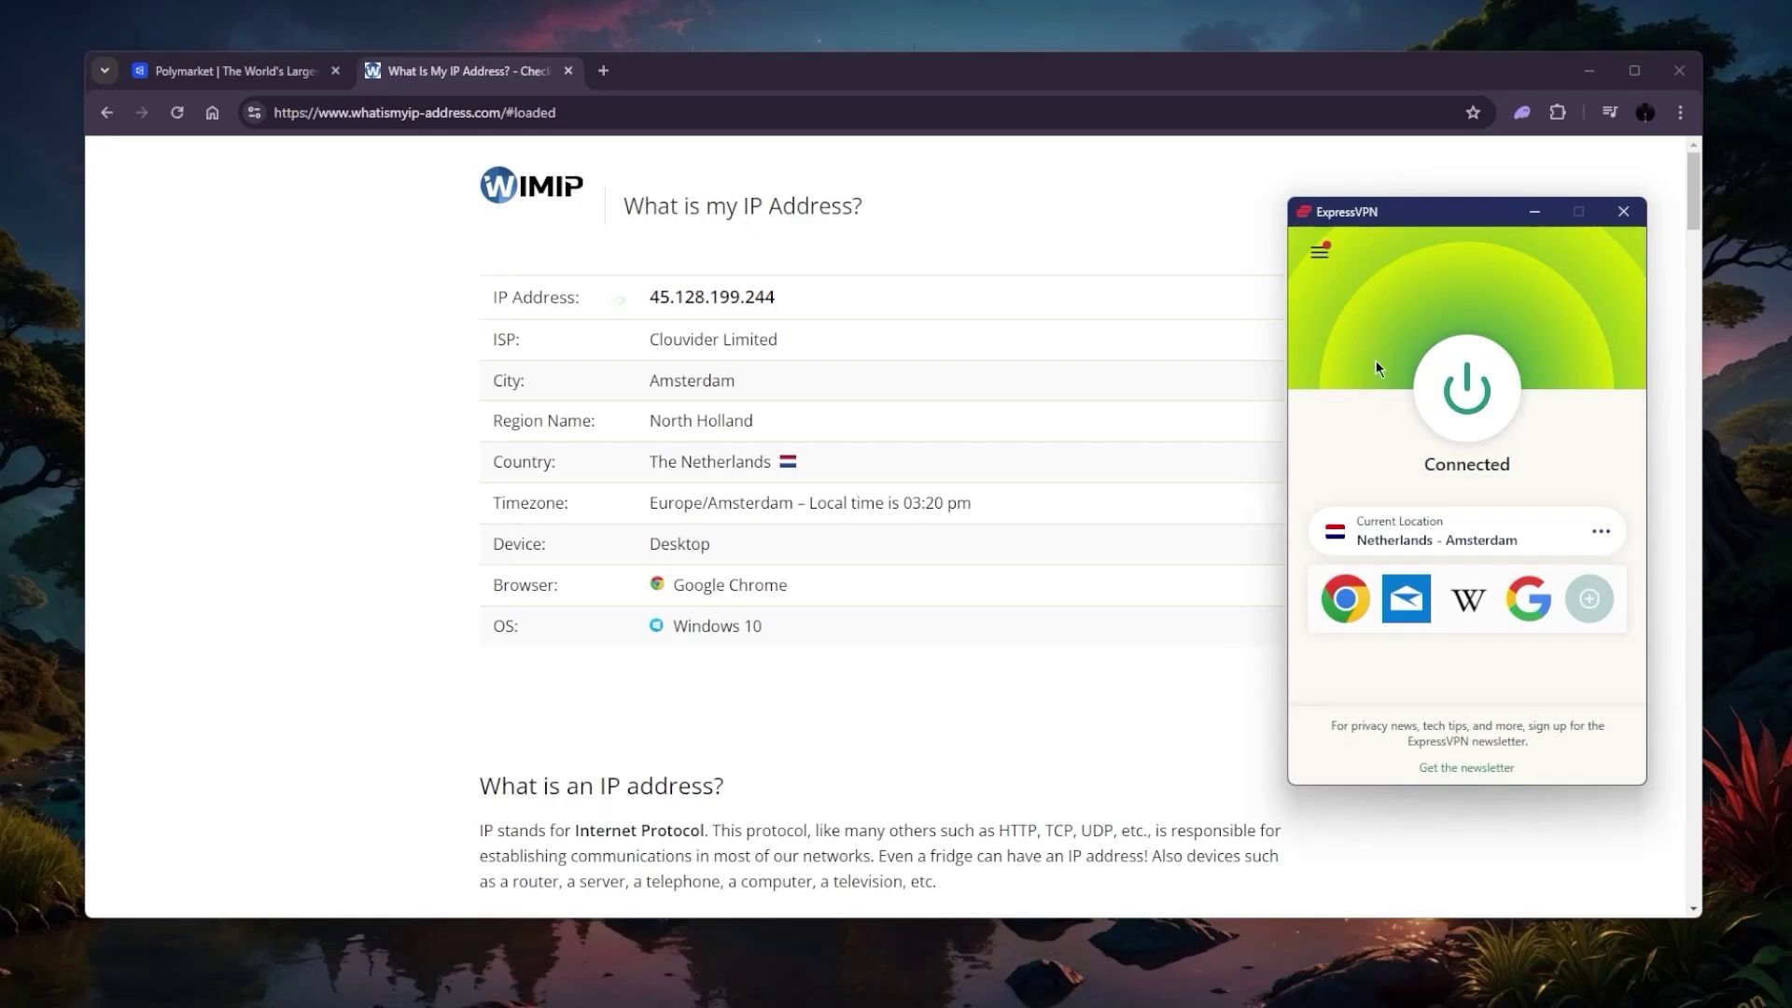
left_click(1318, 252)
left_click(1361, 285)
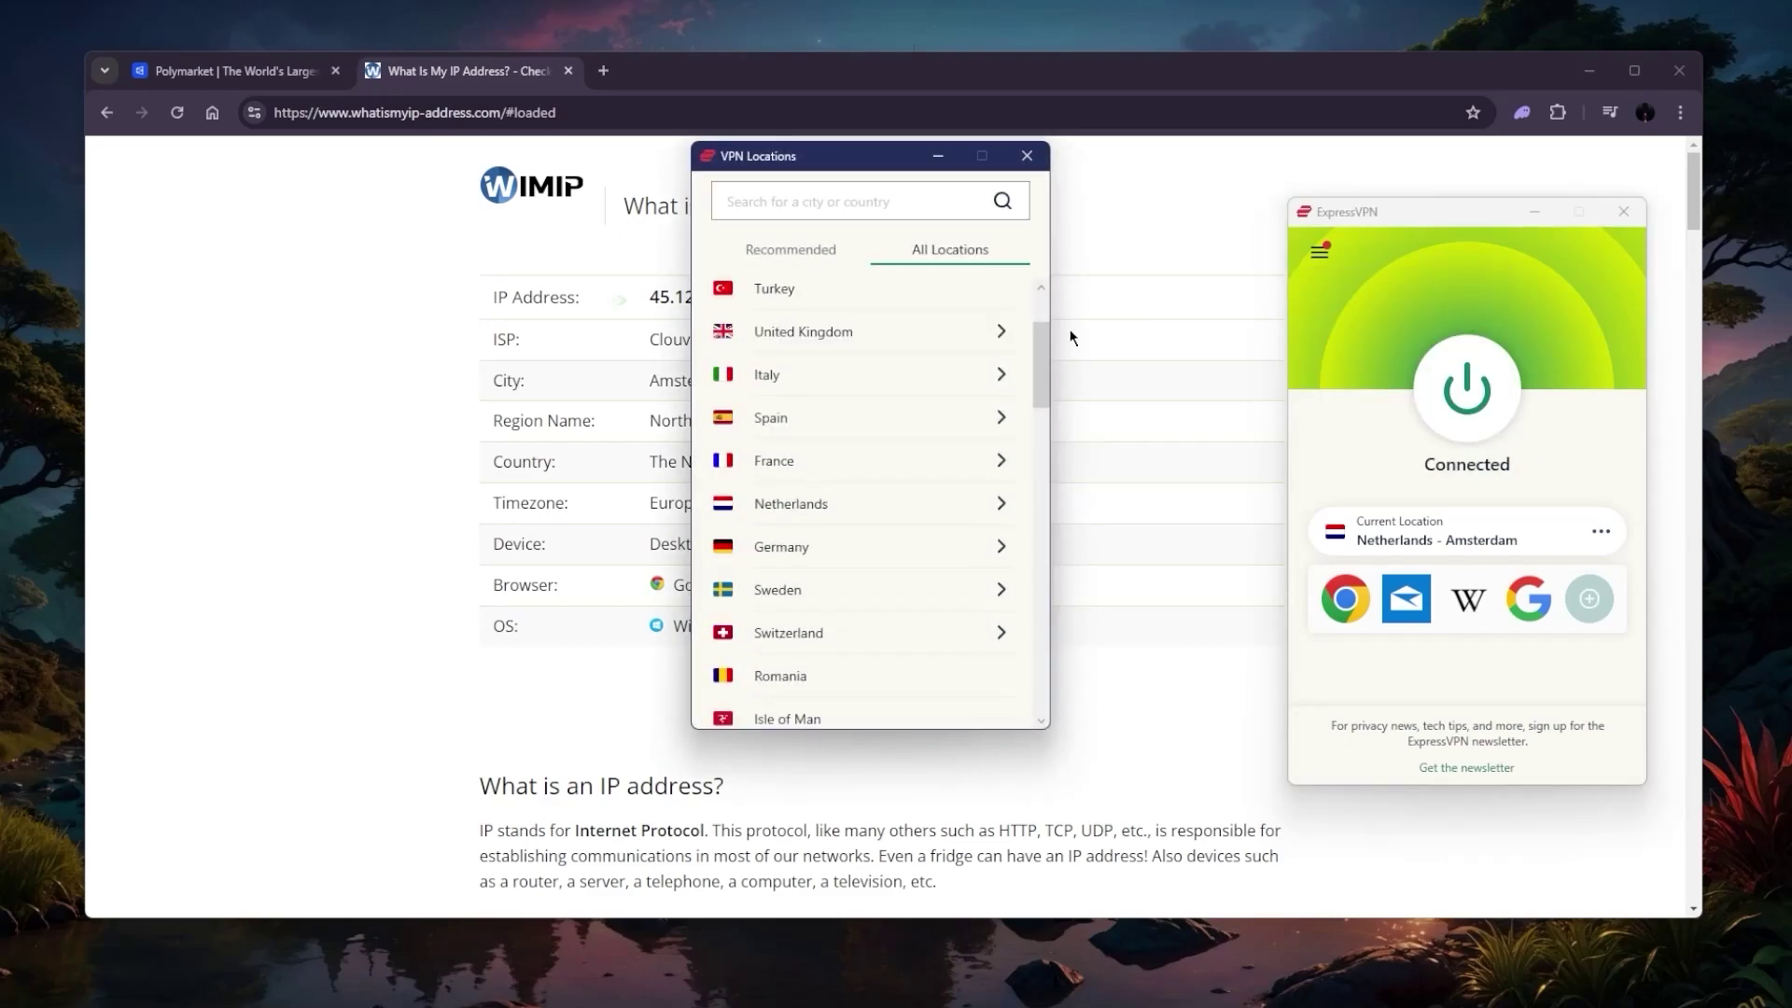
scroll(784, 440, "up", 1)
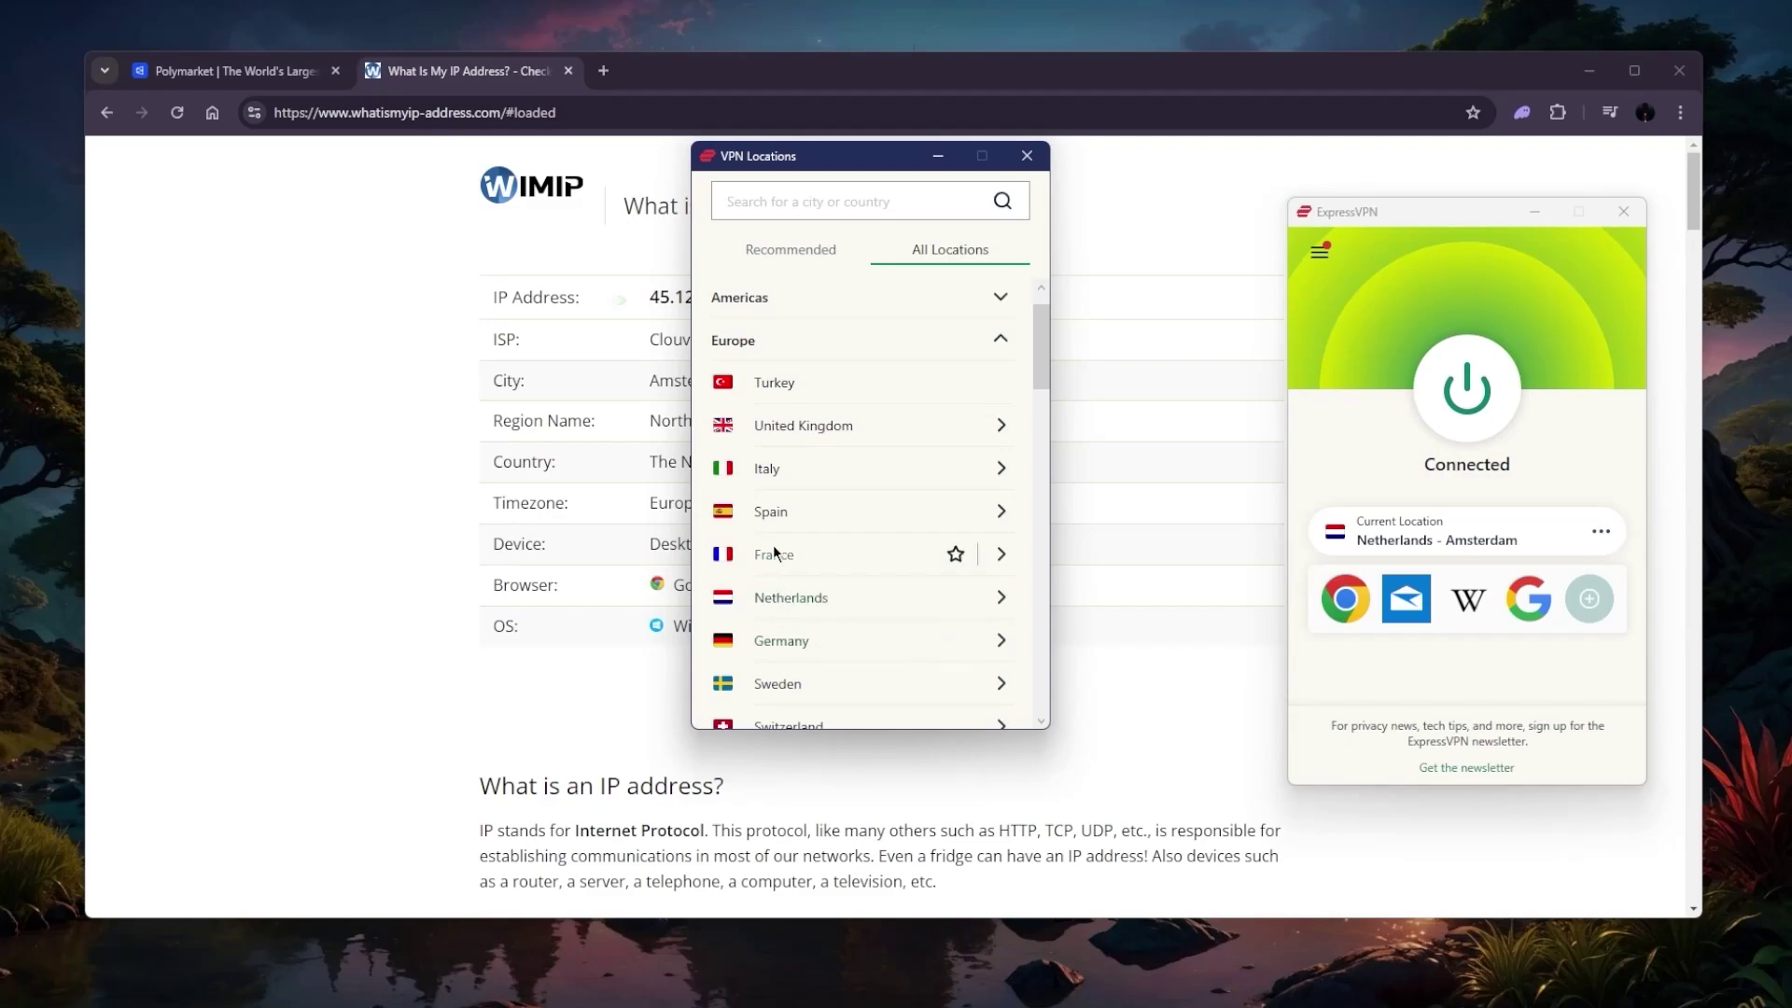
left_click(761, 509)
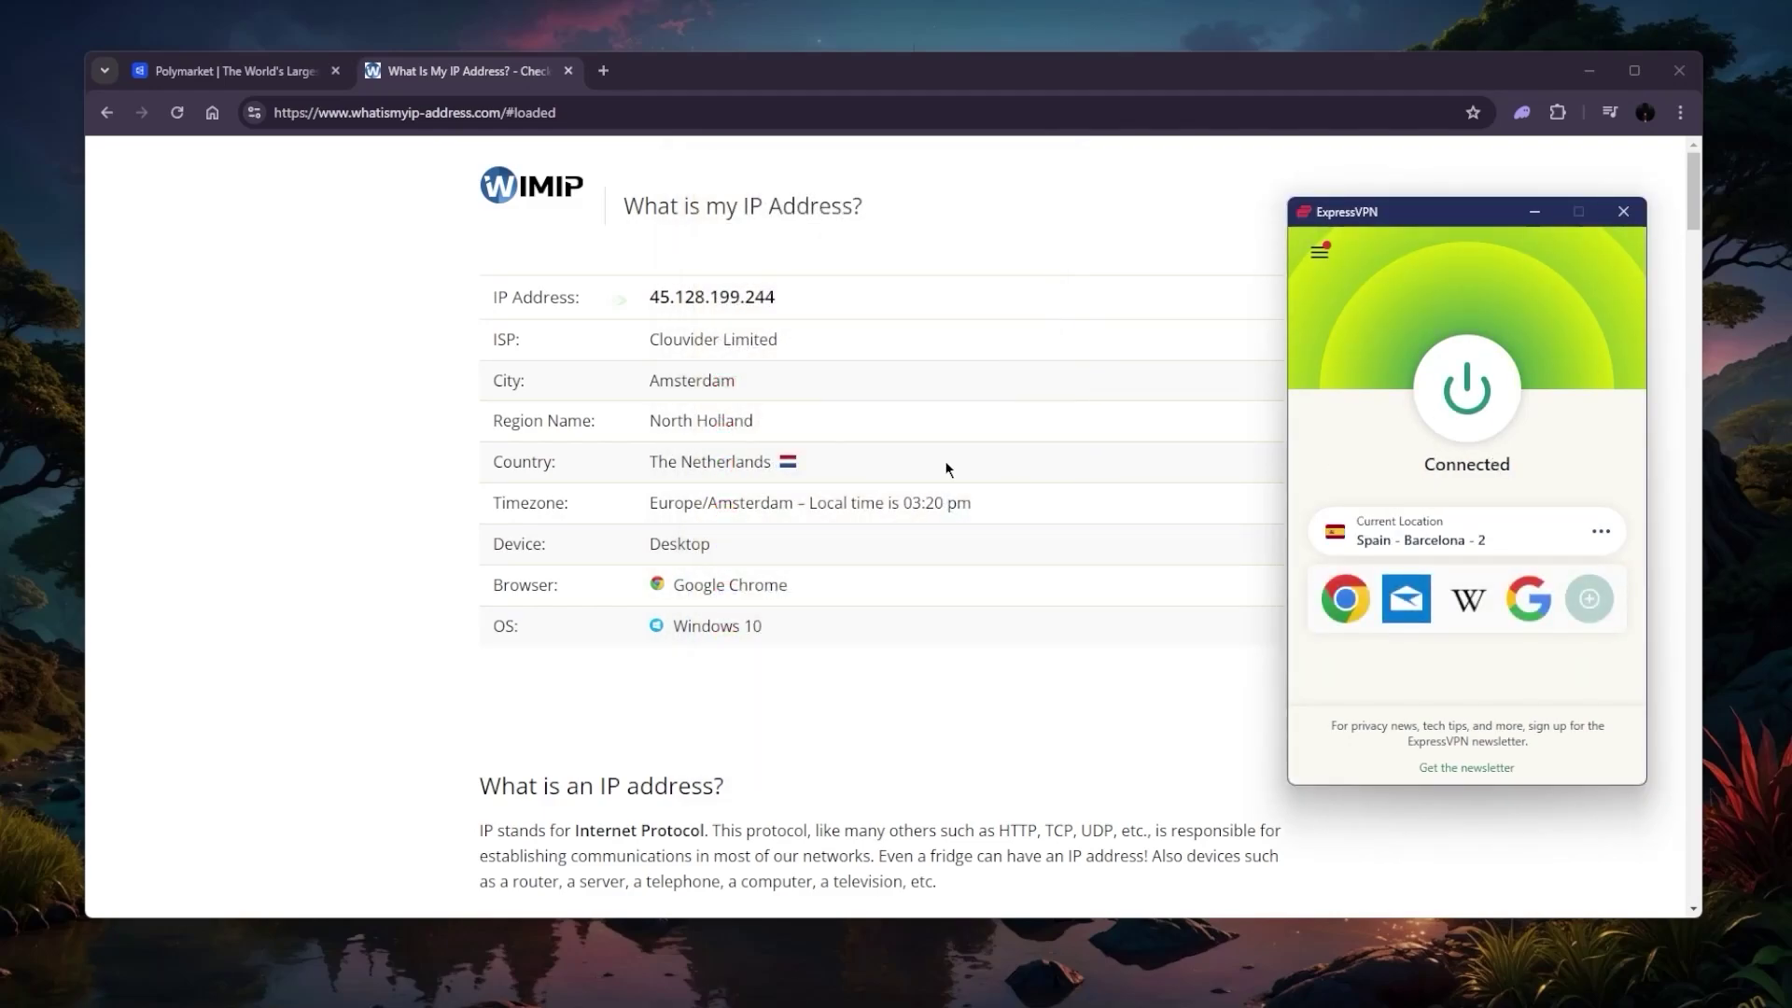
- Reload the IP address page to check the new location, and reload the Polymarket home page
left_click(176, 113)
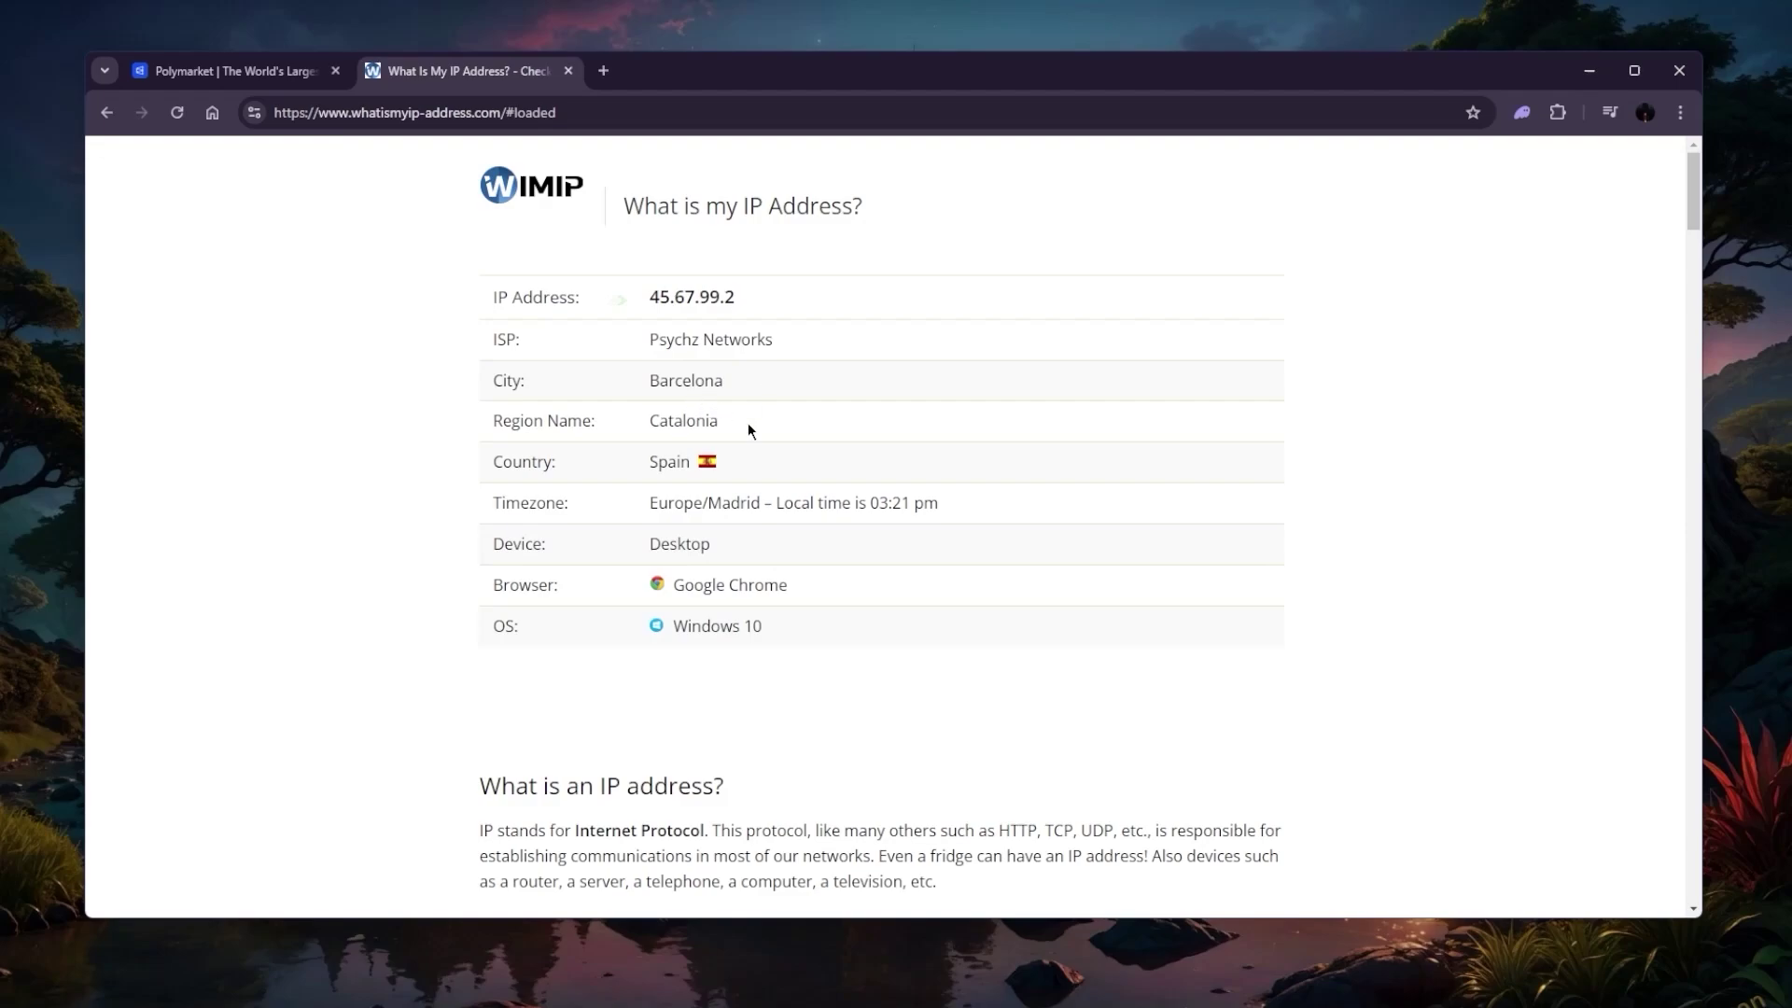
left_click(224, 71)
left_click(177, 112)
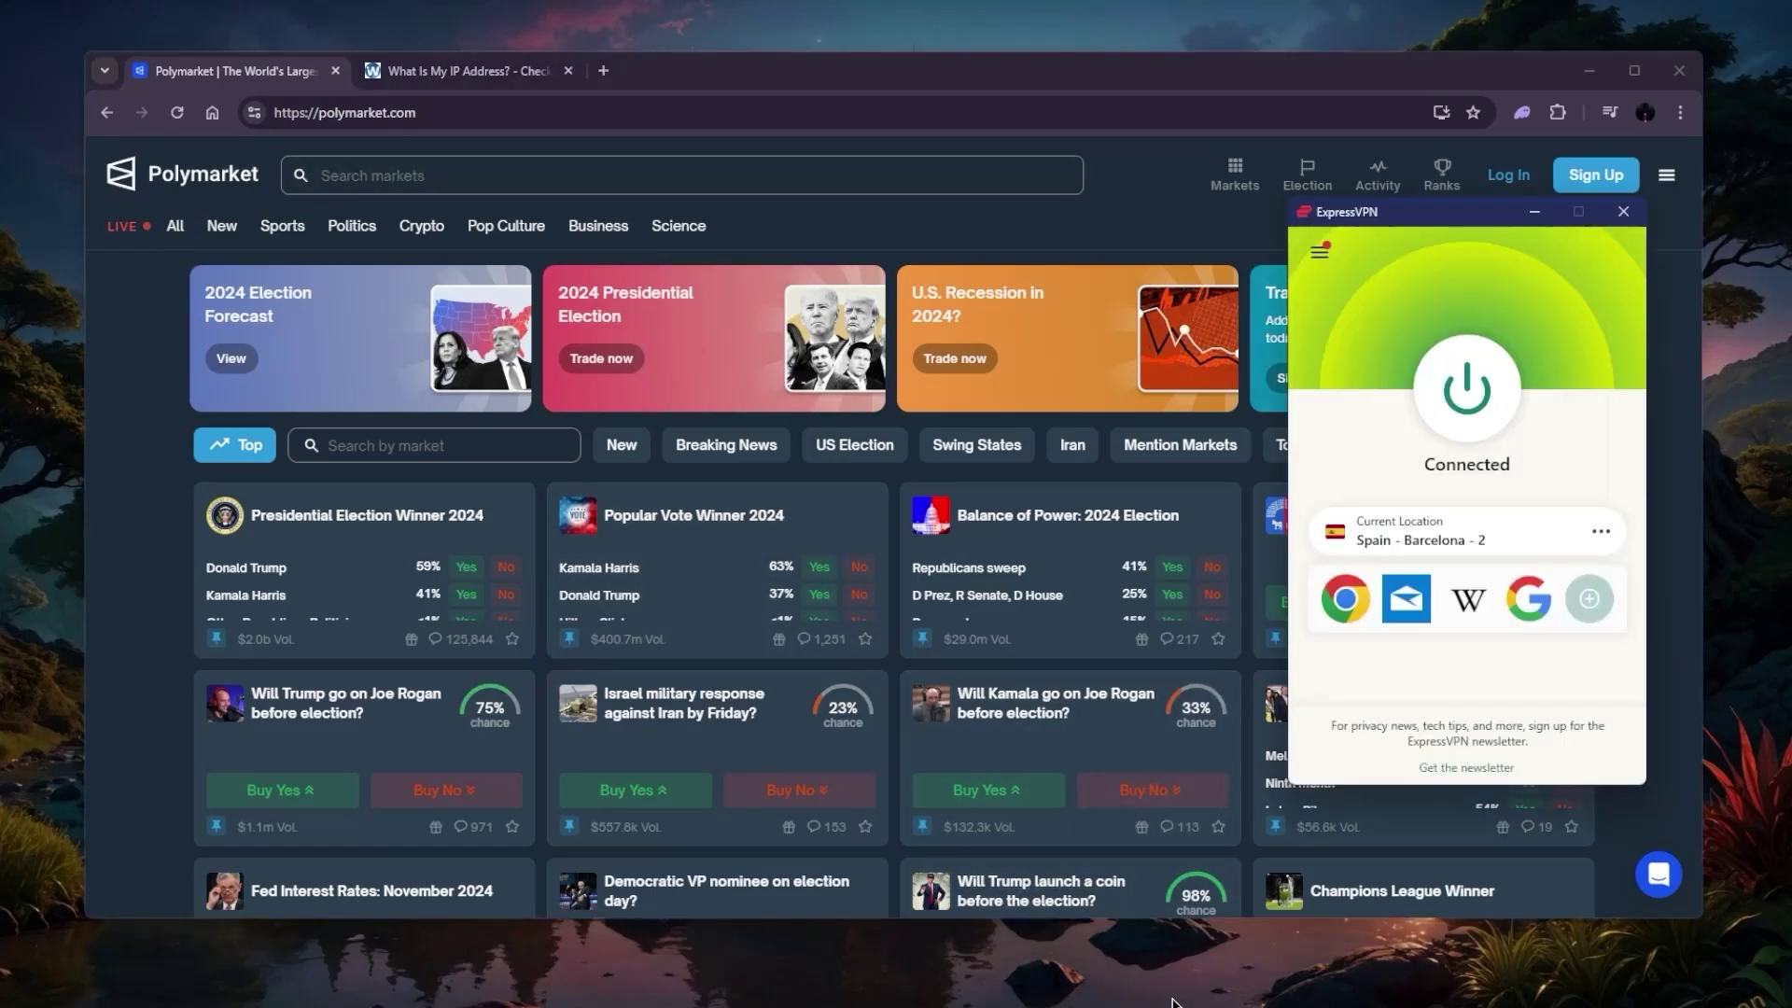
left_click(1020, 90)
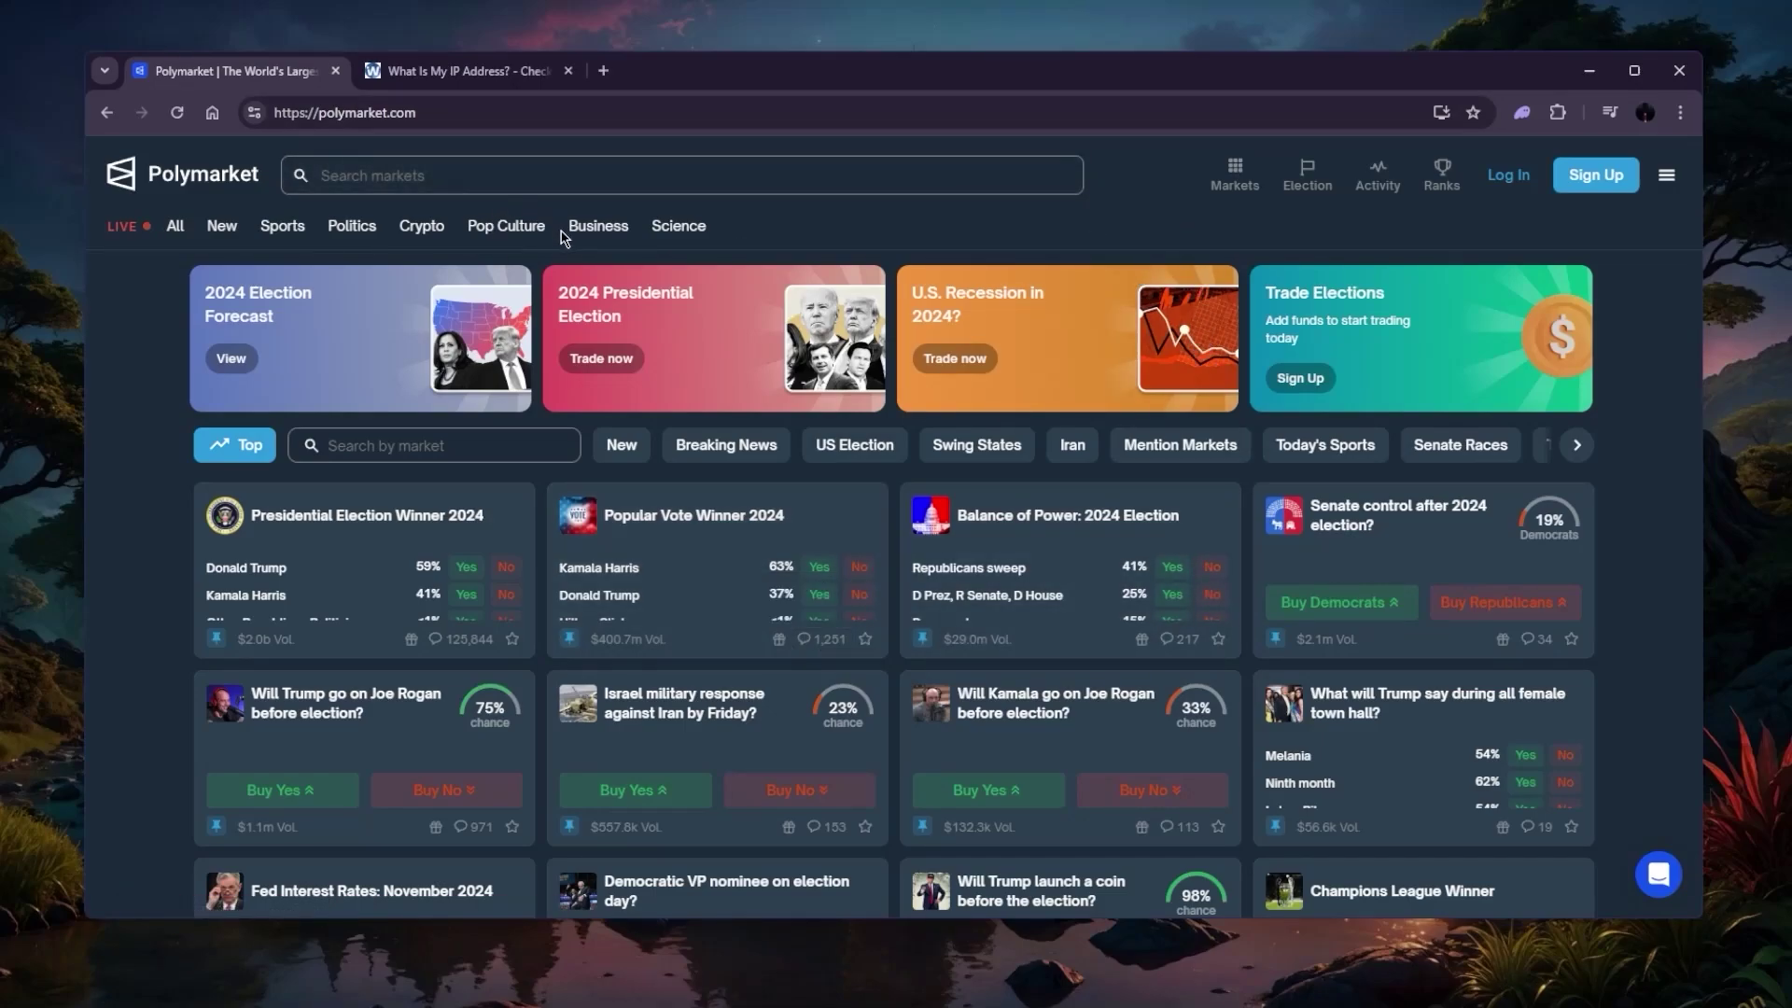
left_click(1594, 72)
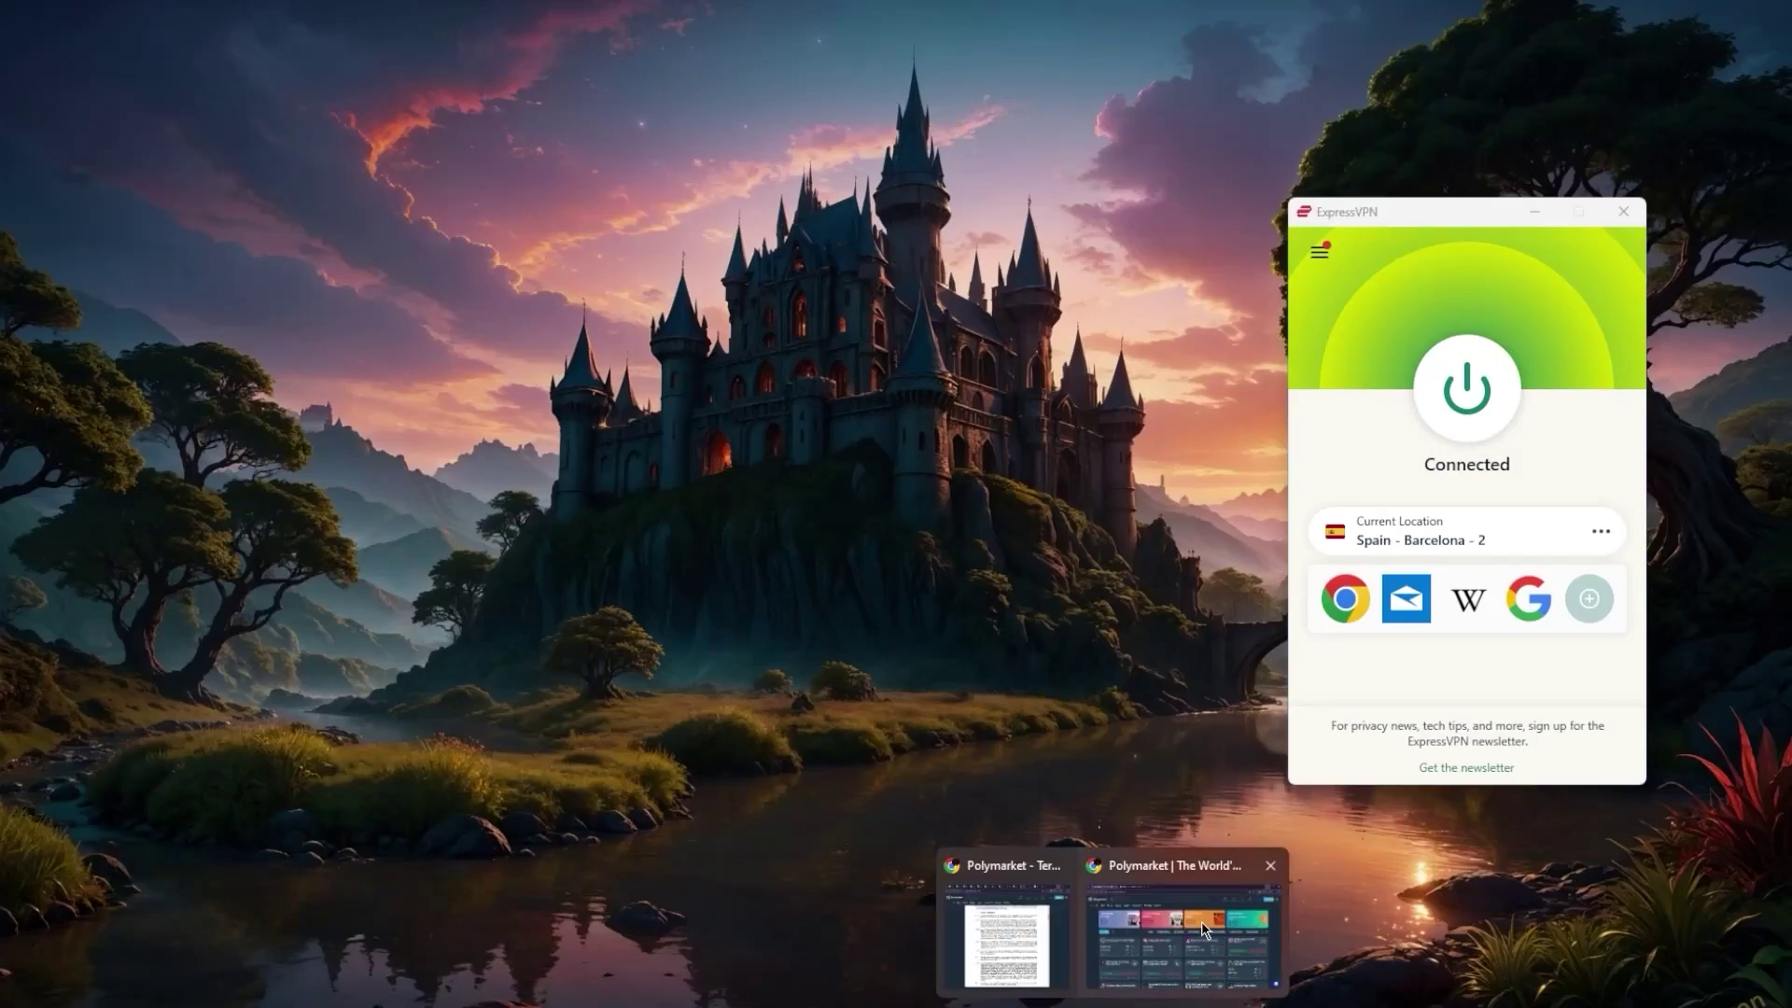
left_click(1206, 934)
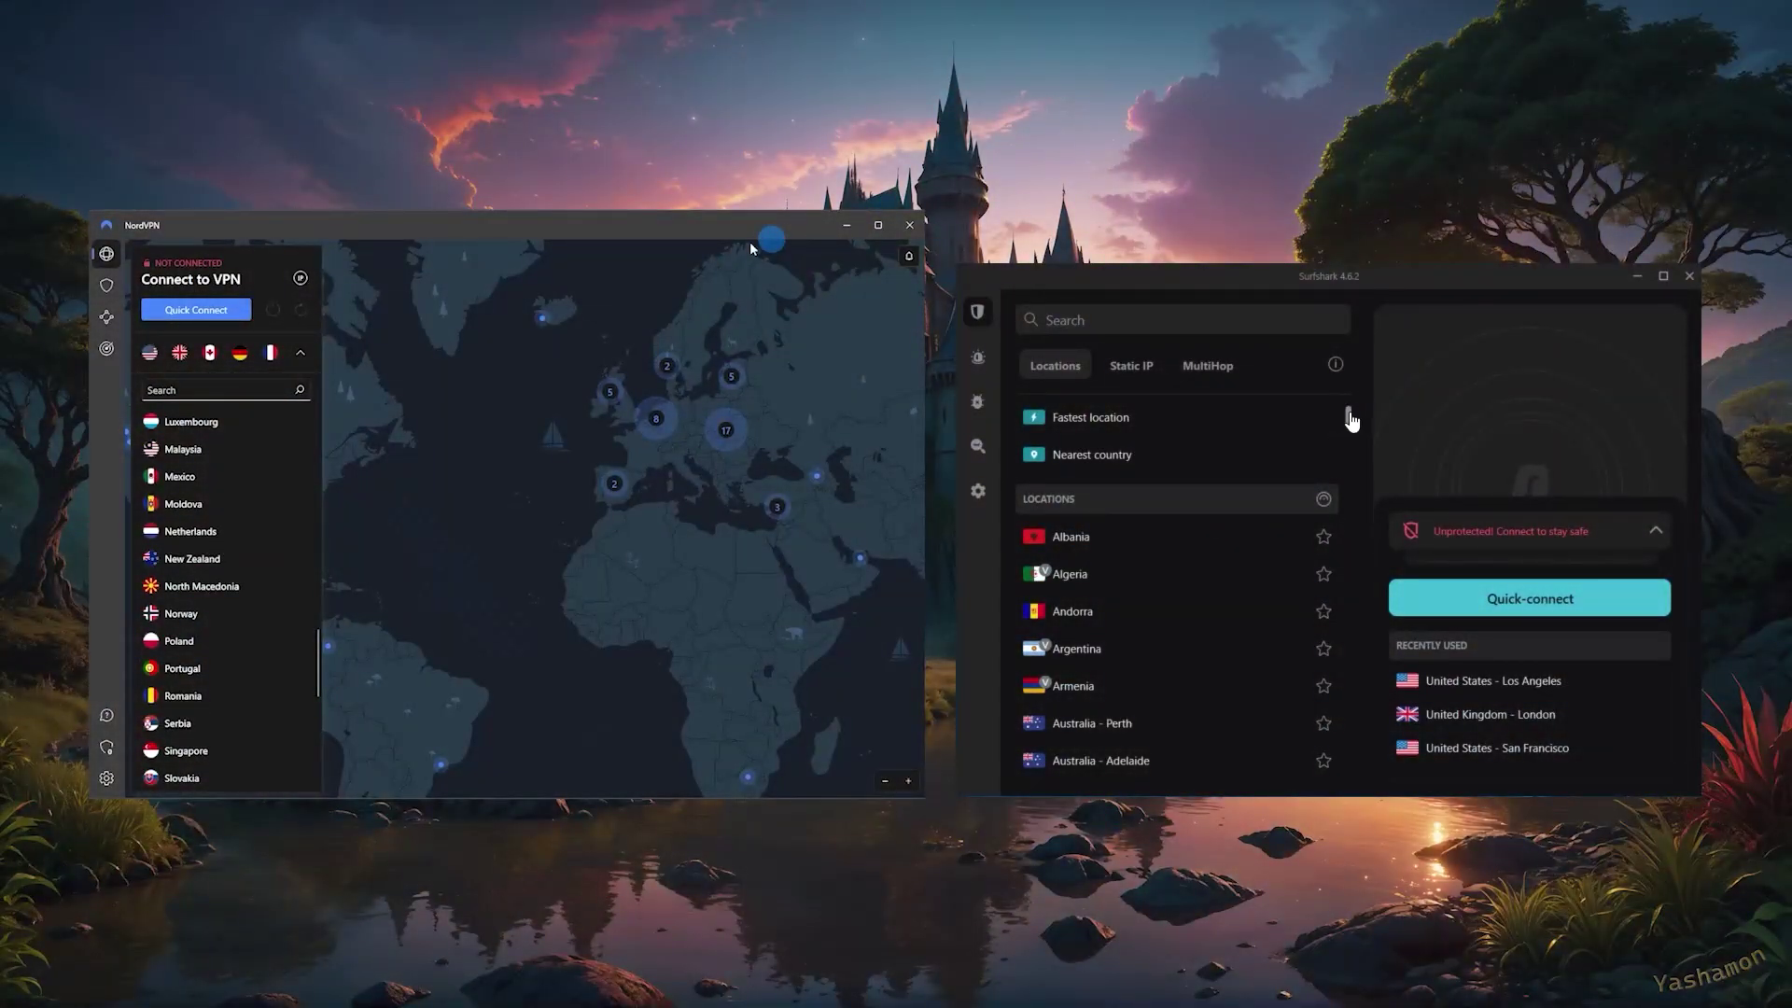
scroll(1227, 541, "down", 10)
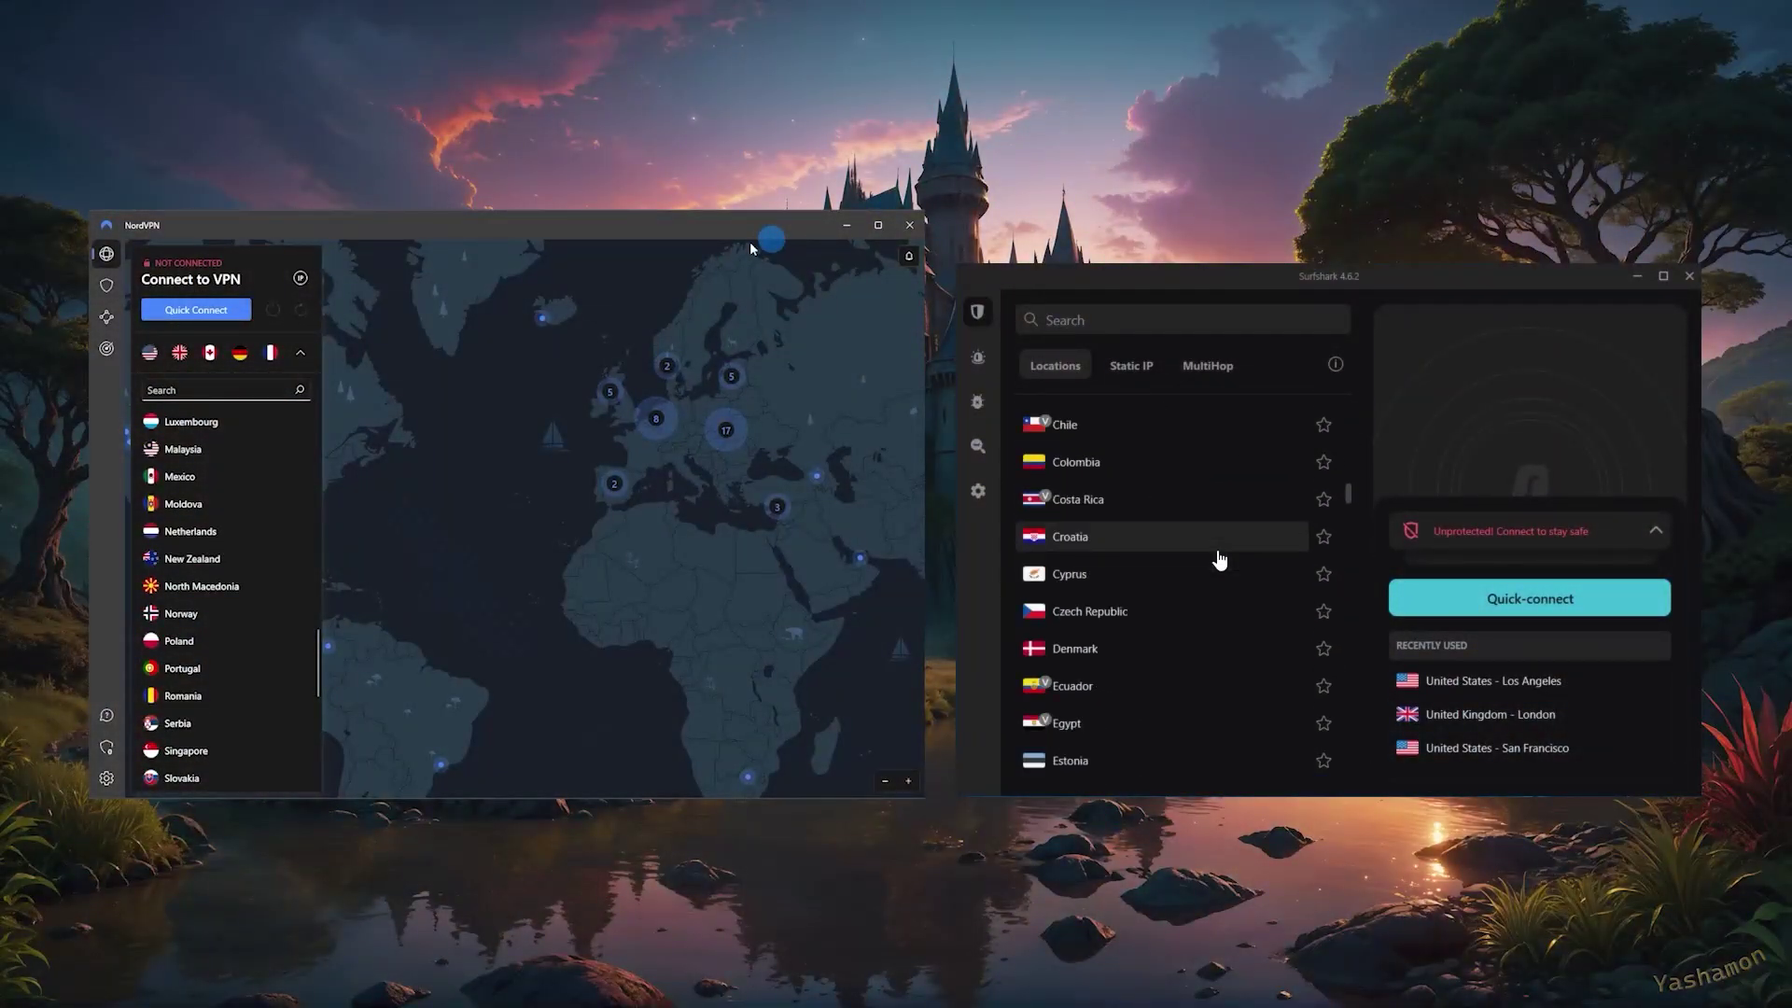
scroll(1220, 558, "down", 15)
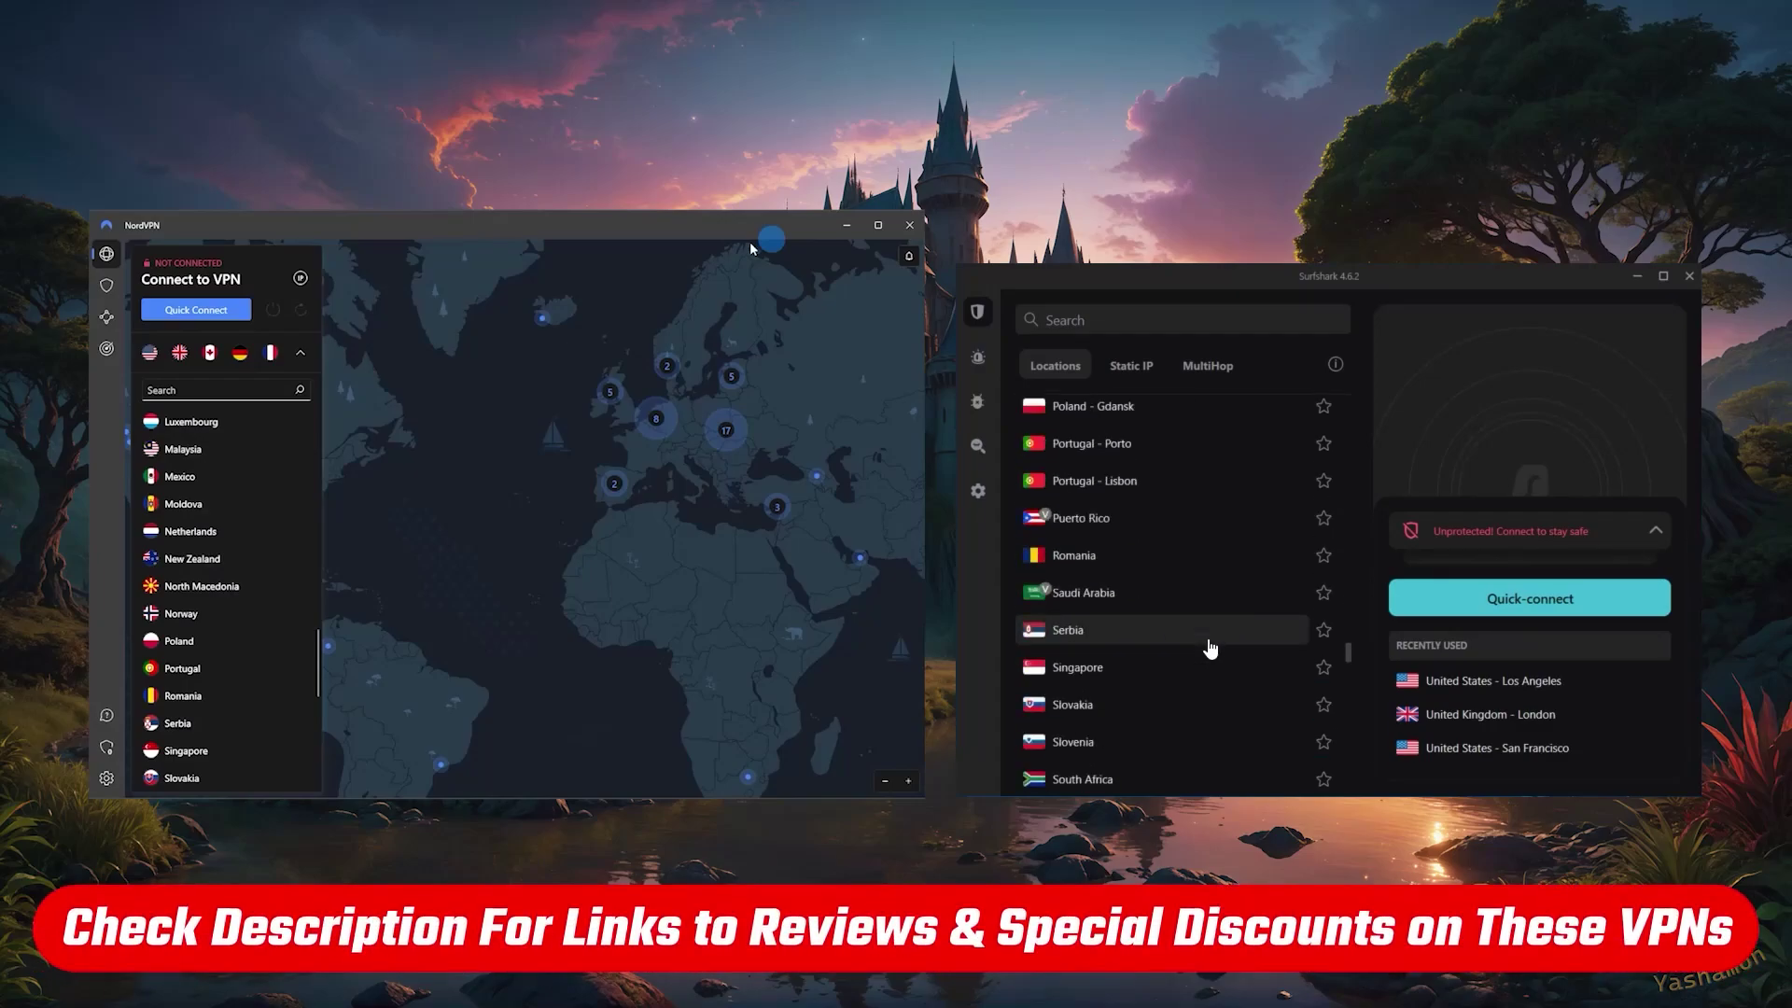
scroll(1211, 647, "down", 20)
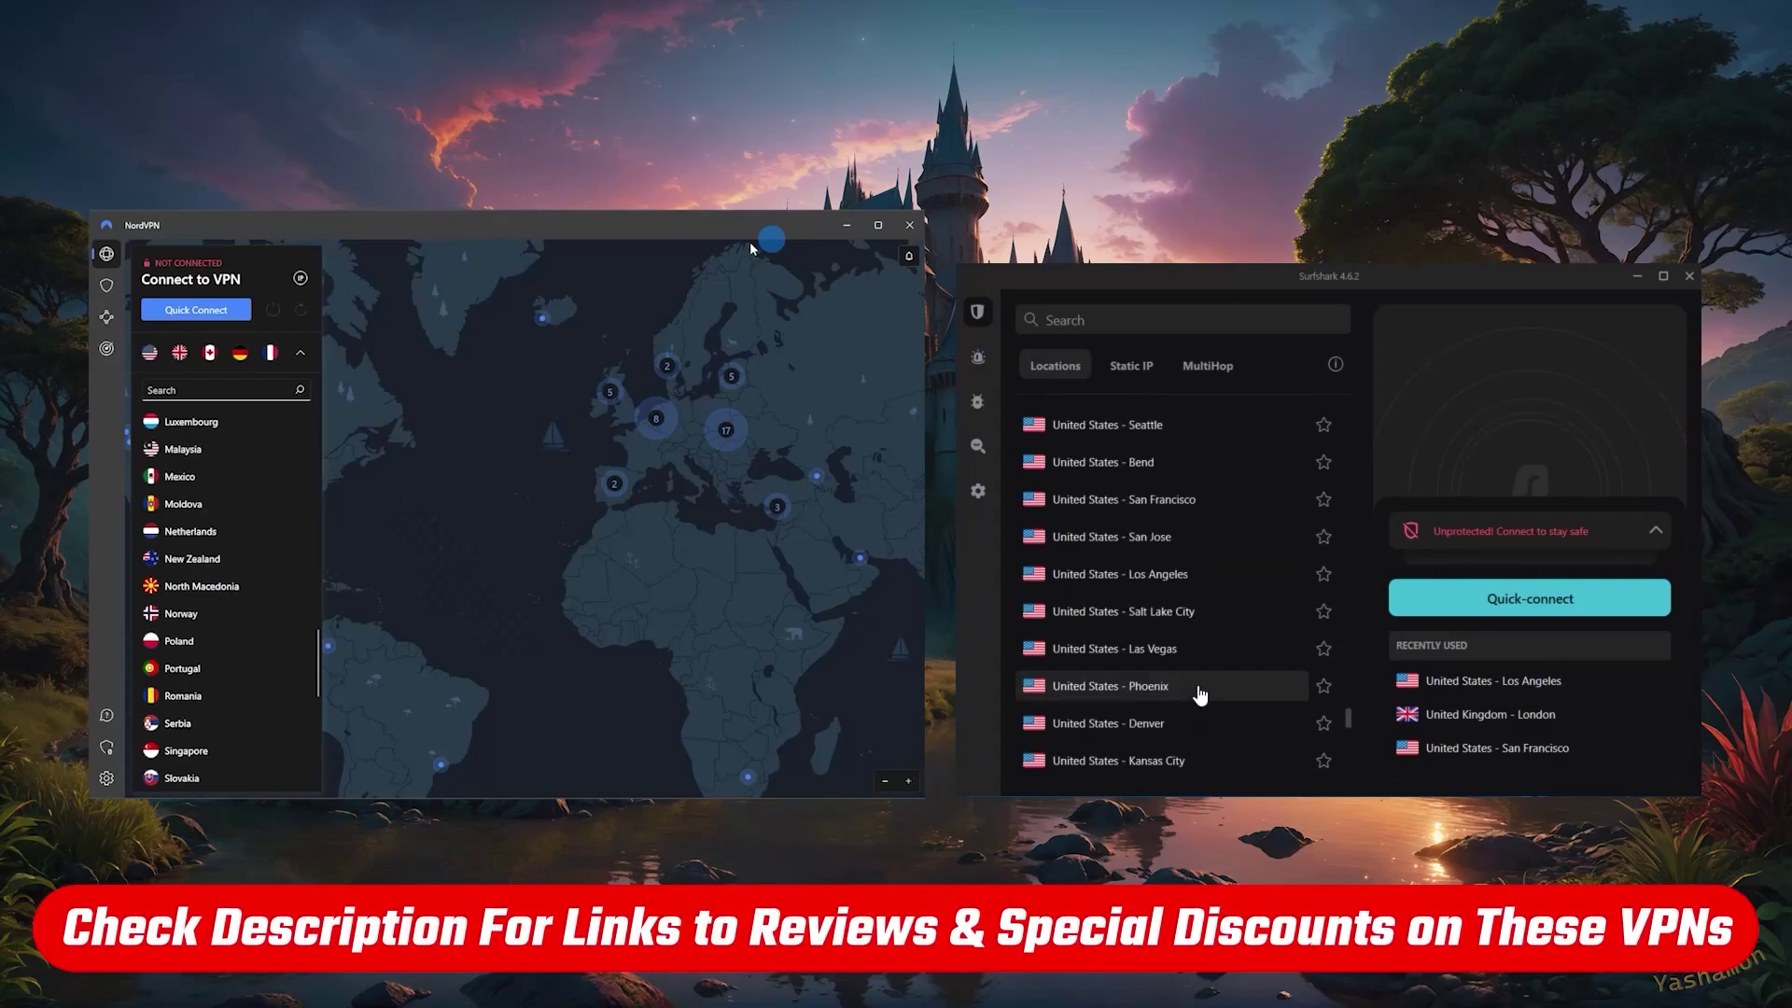
scroll(1198, 691, "up", 2)
left_click(1167, 690)
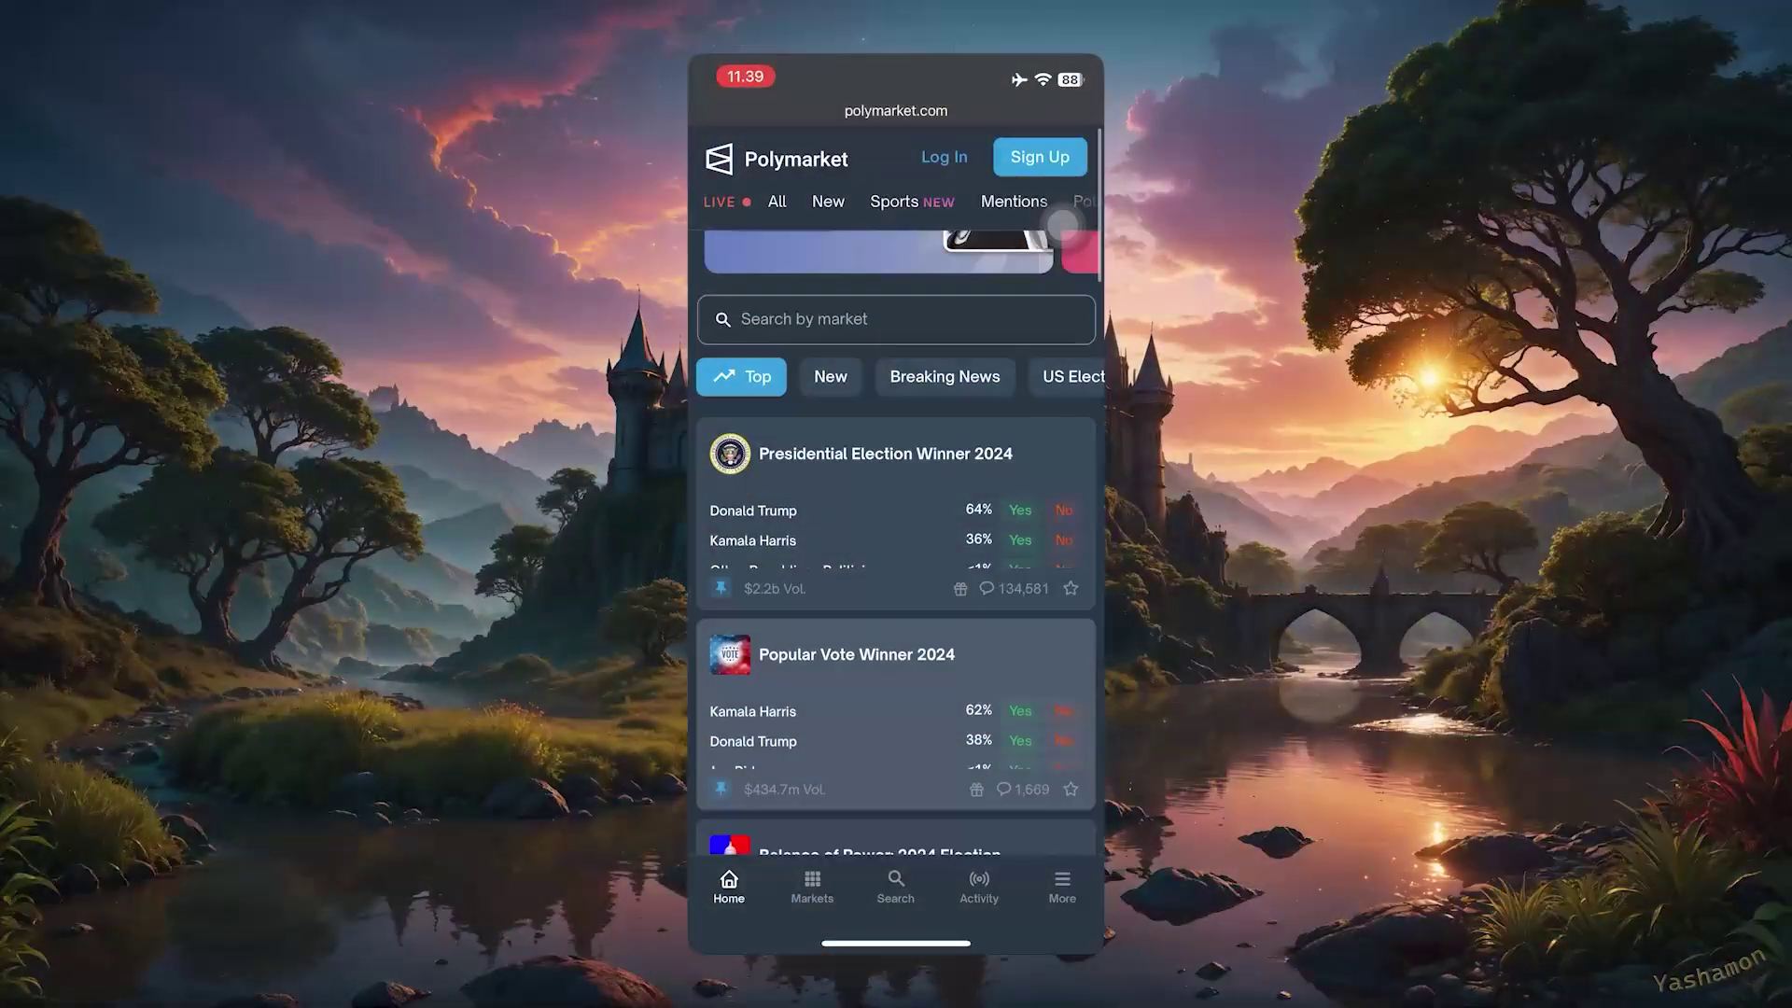
- Look through the Polymarket home page on mobile and desktop, covering the market cards, recent activity and top volume
scroll(1062, 225, "down", 1)
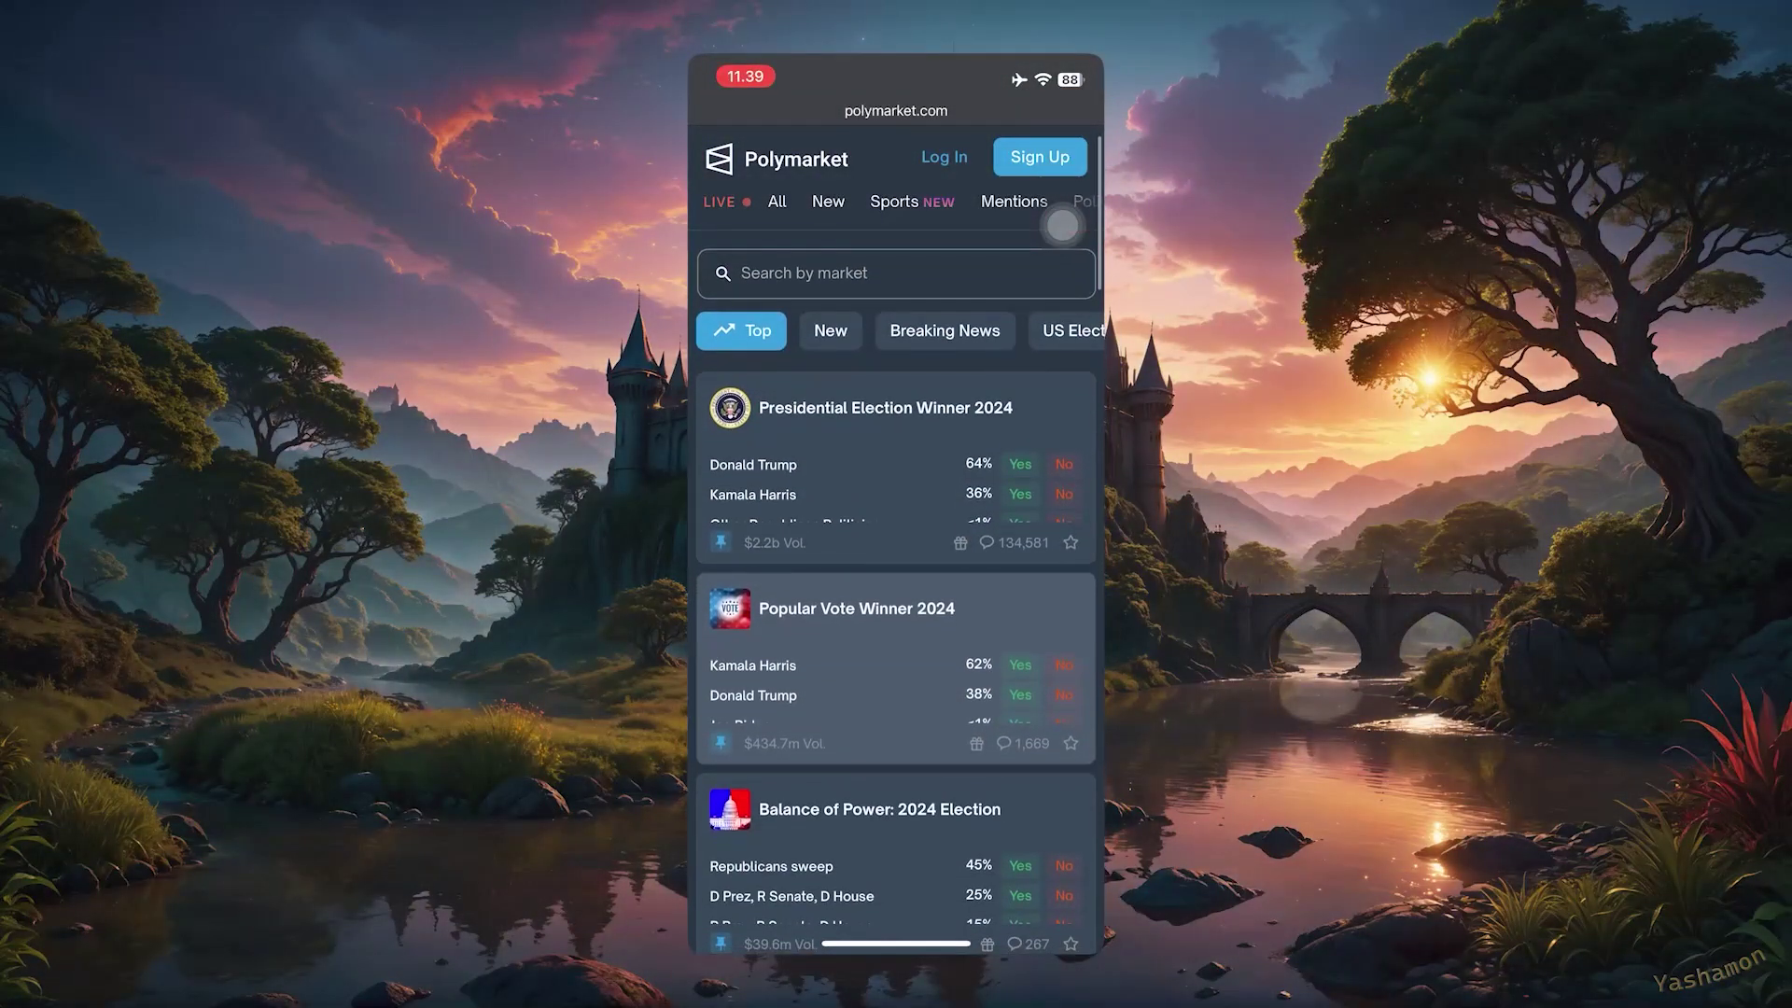
scroll(1062, 225, "down", 3)
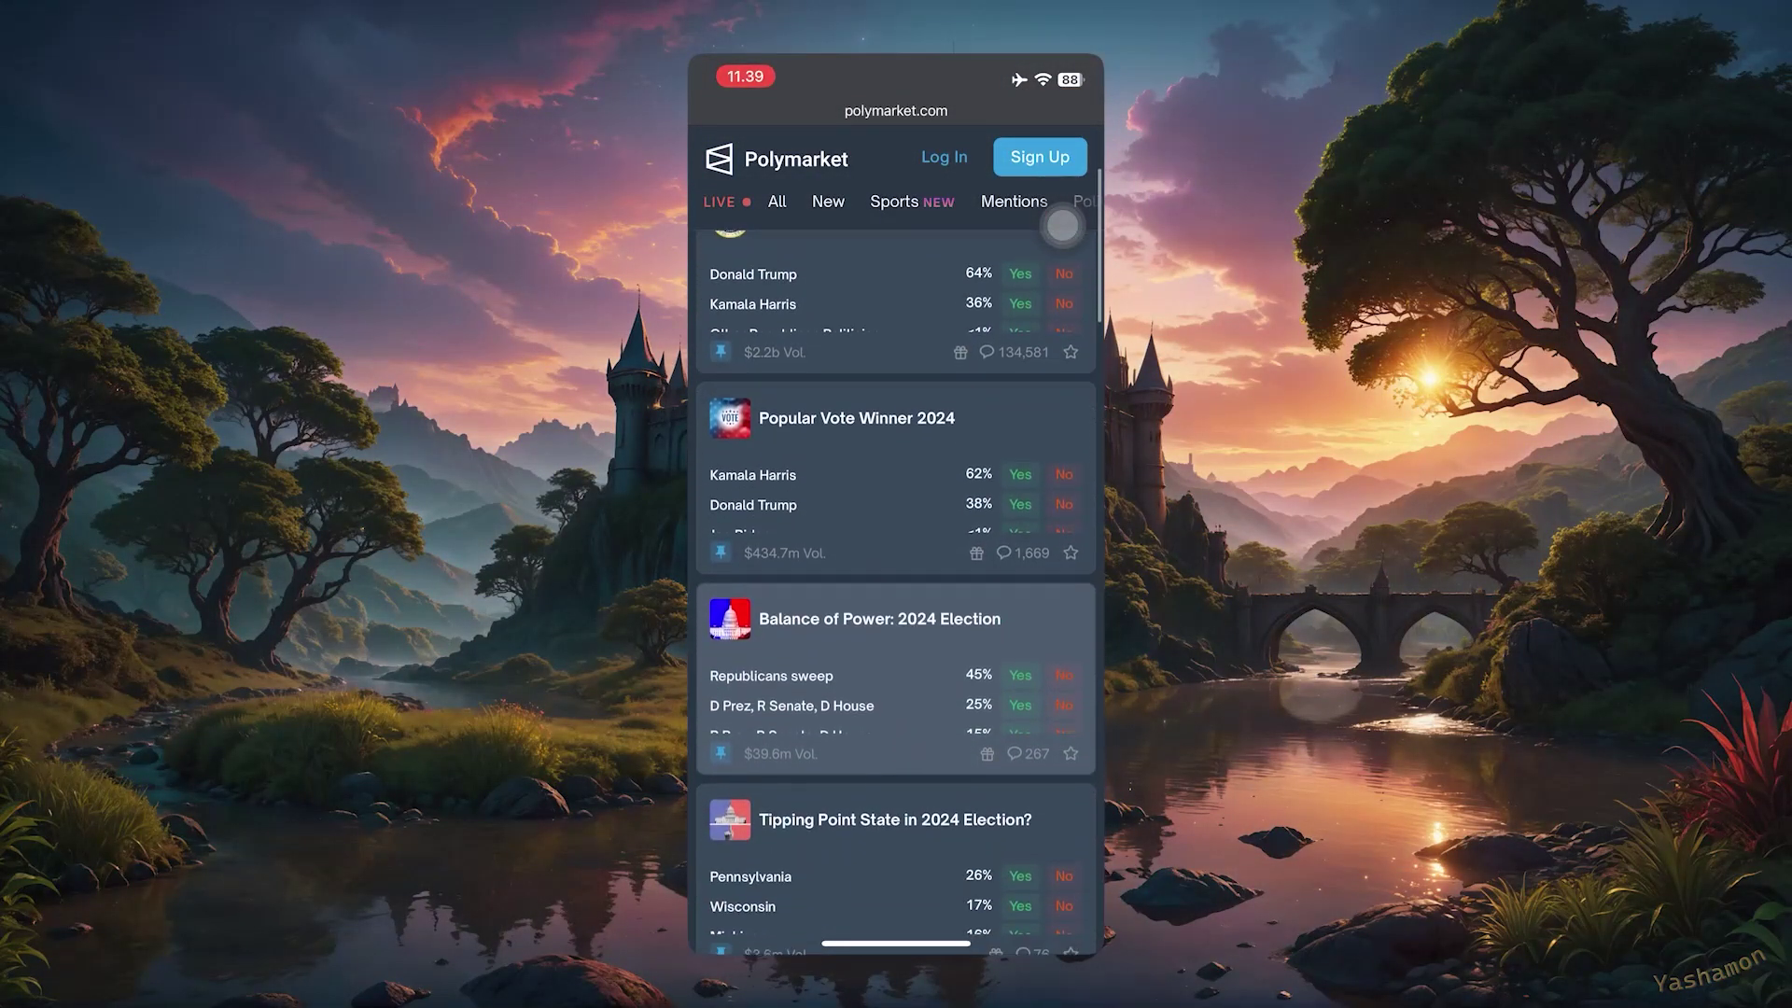
scroll(1062, 225, "down", 2)
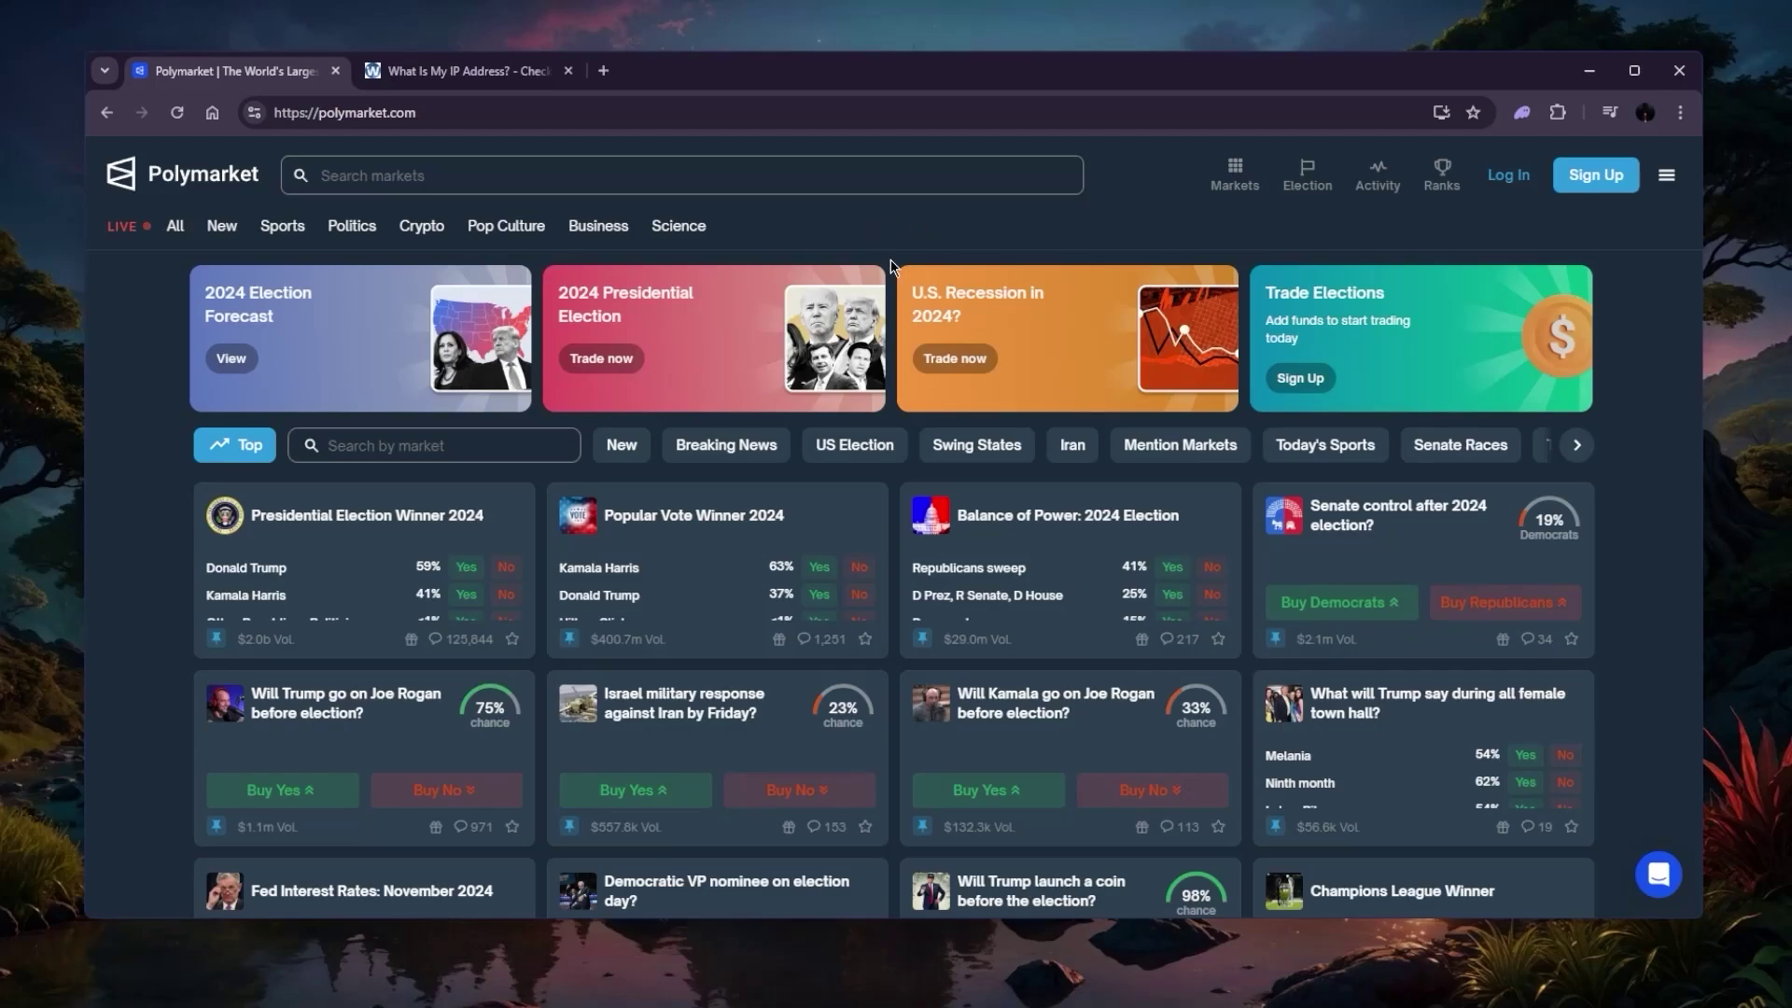
scroll(890, 259, "down", 15)
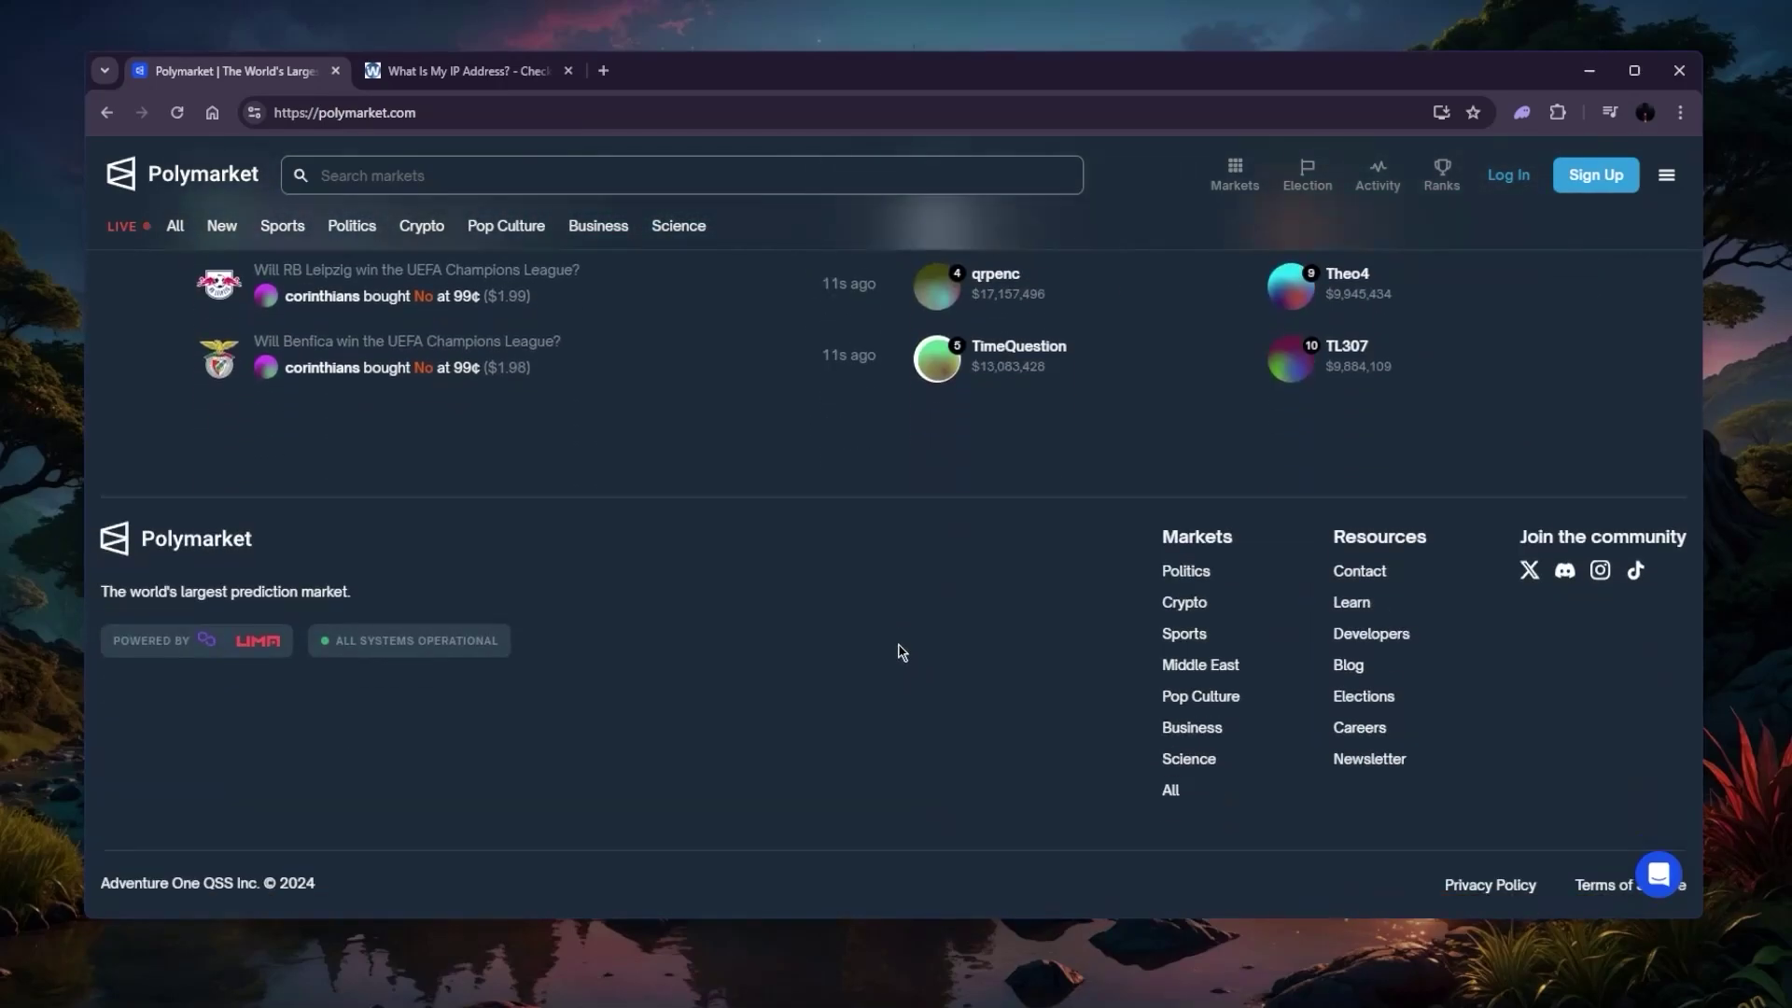
scroll(902, 651, "up", 15)
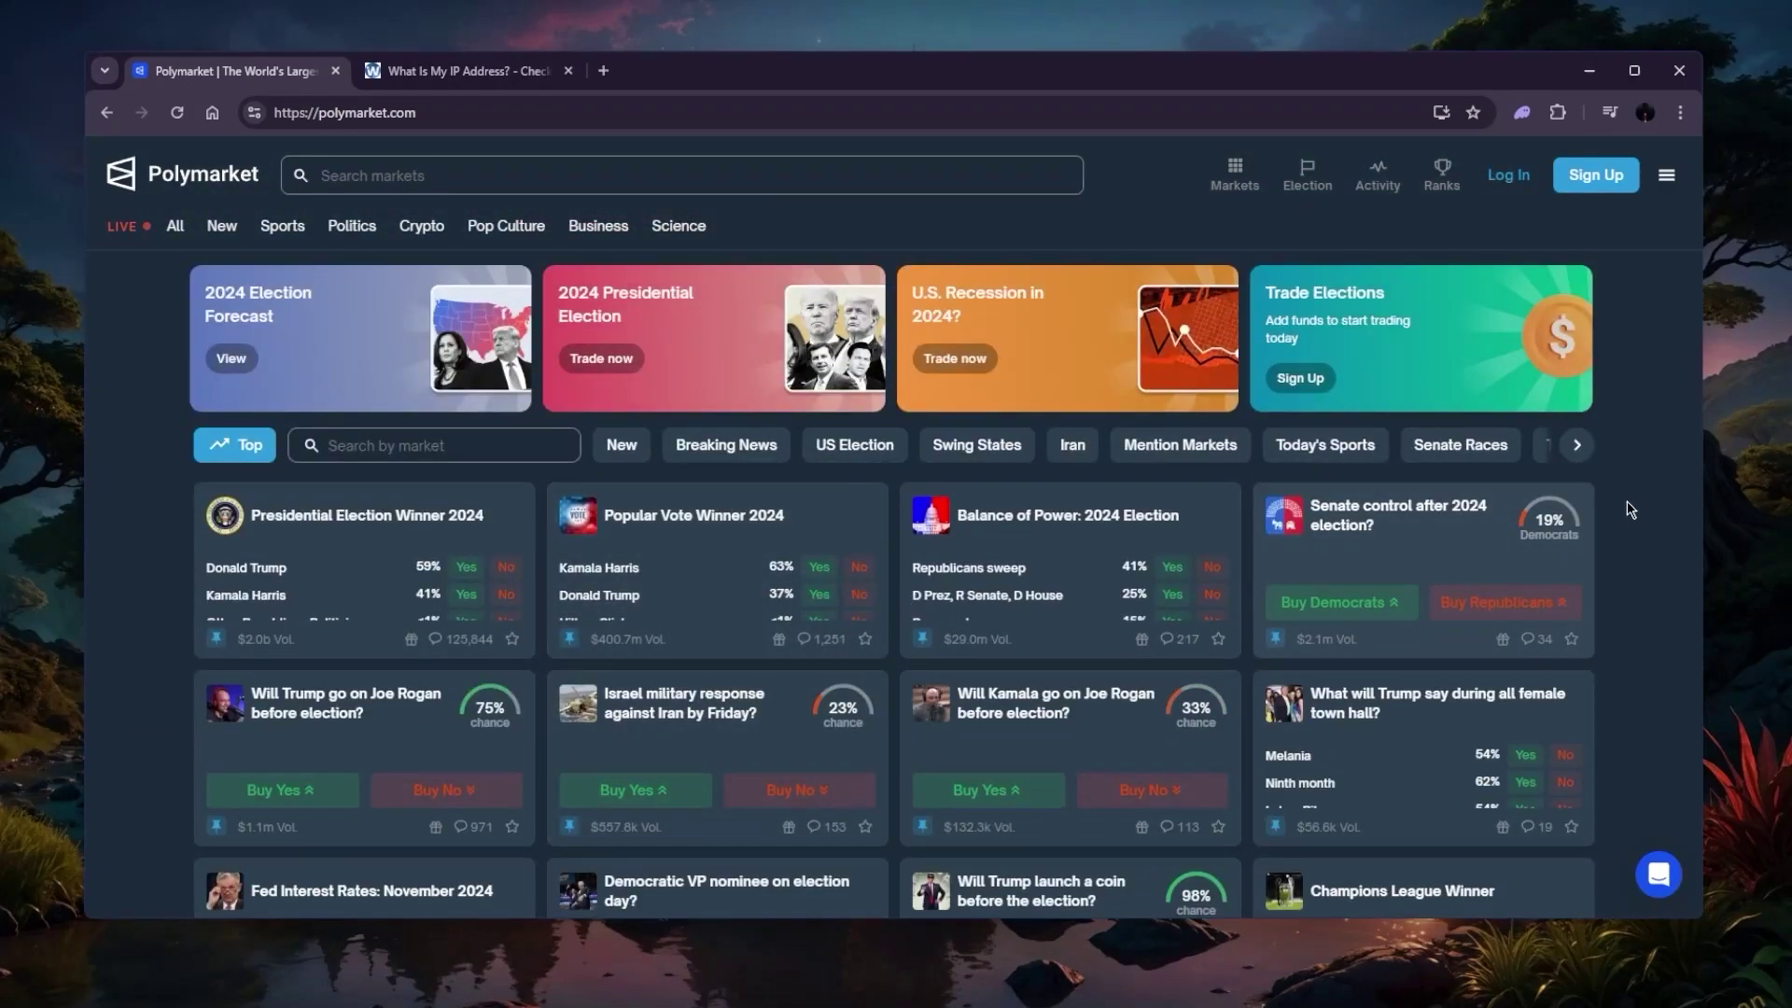
scroll(1612, 508, "down", 15)
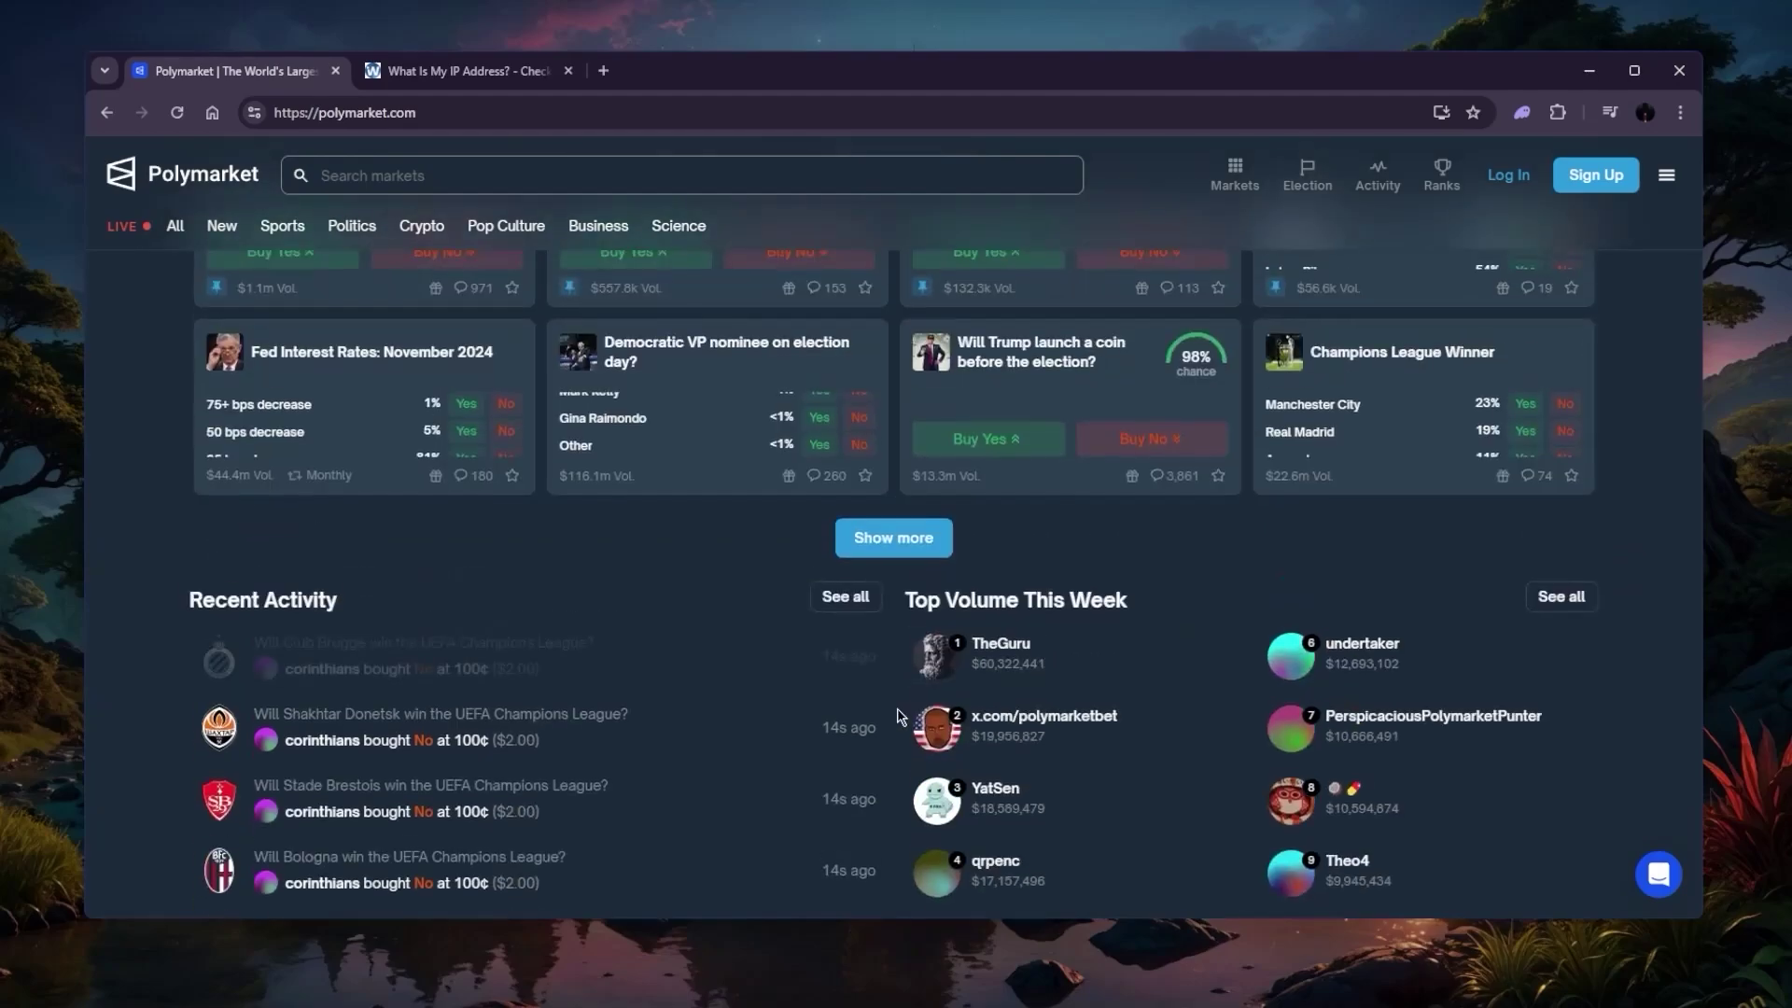
scroll(899, 716, "up", 6)
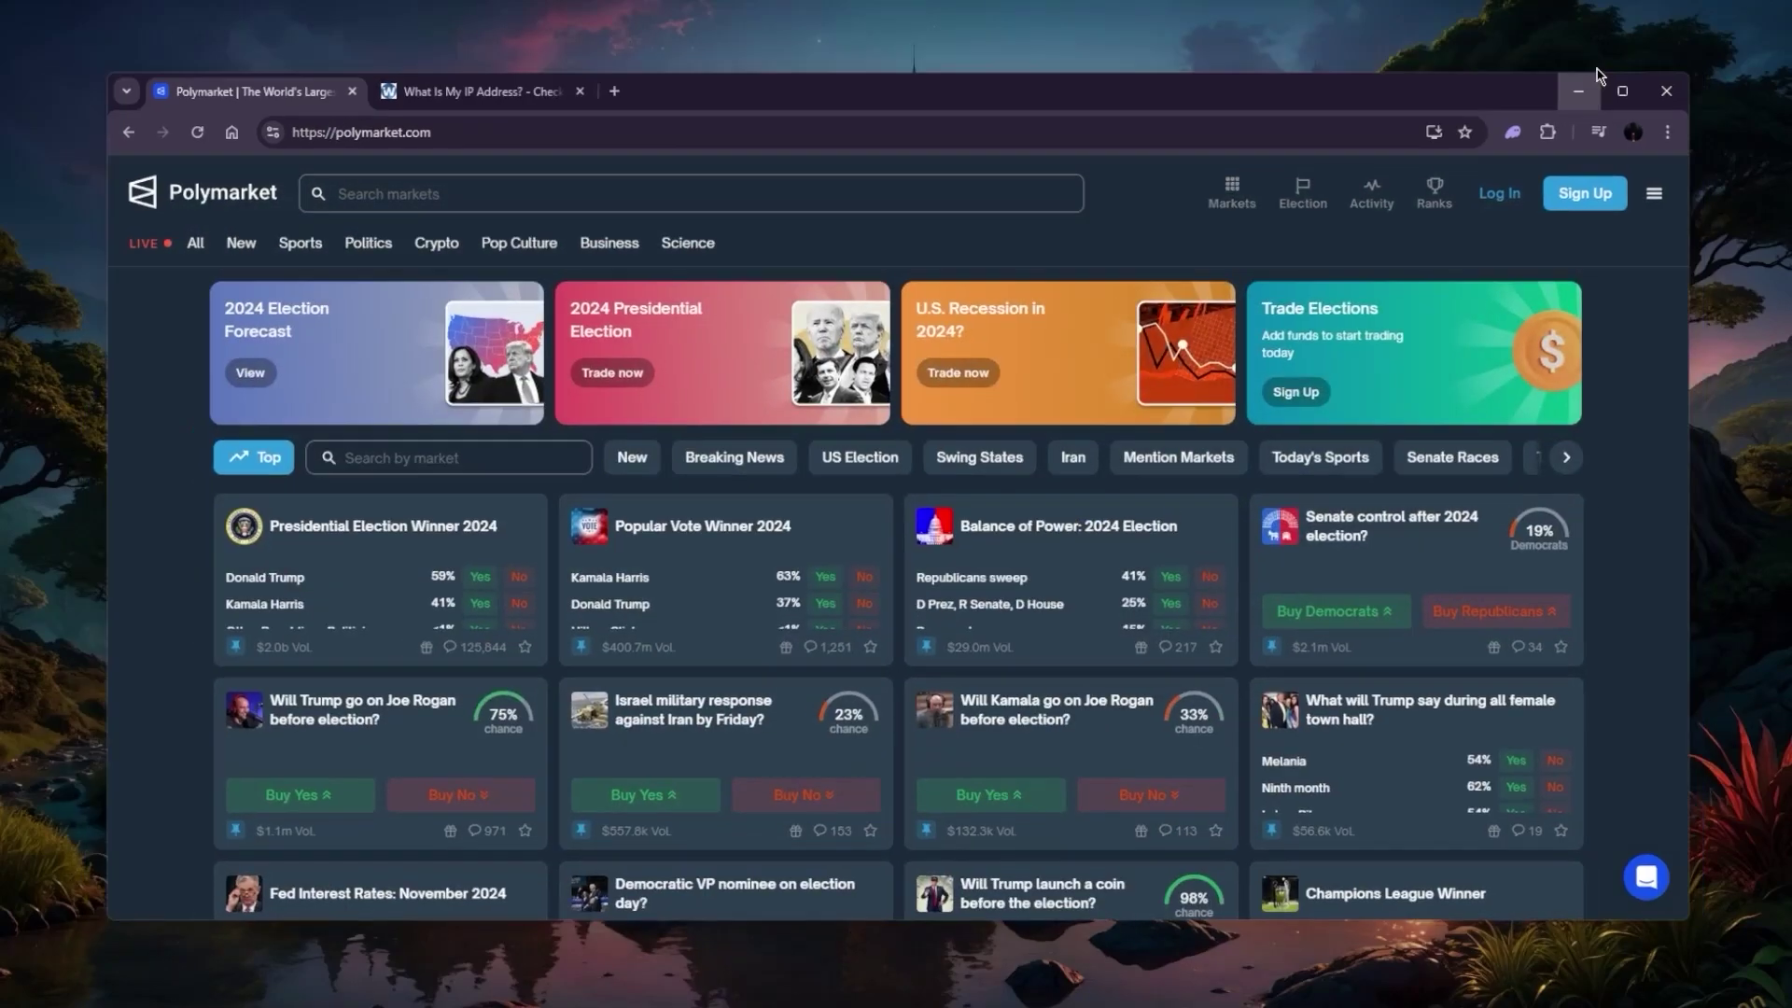
- Minimize the browser, disconnect ExpressVPN from Spain and connect it to the recent location Netherlands - Amsterdam
left_click(1595, 72)
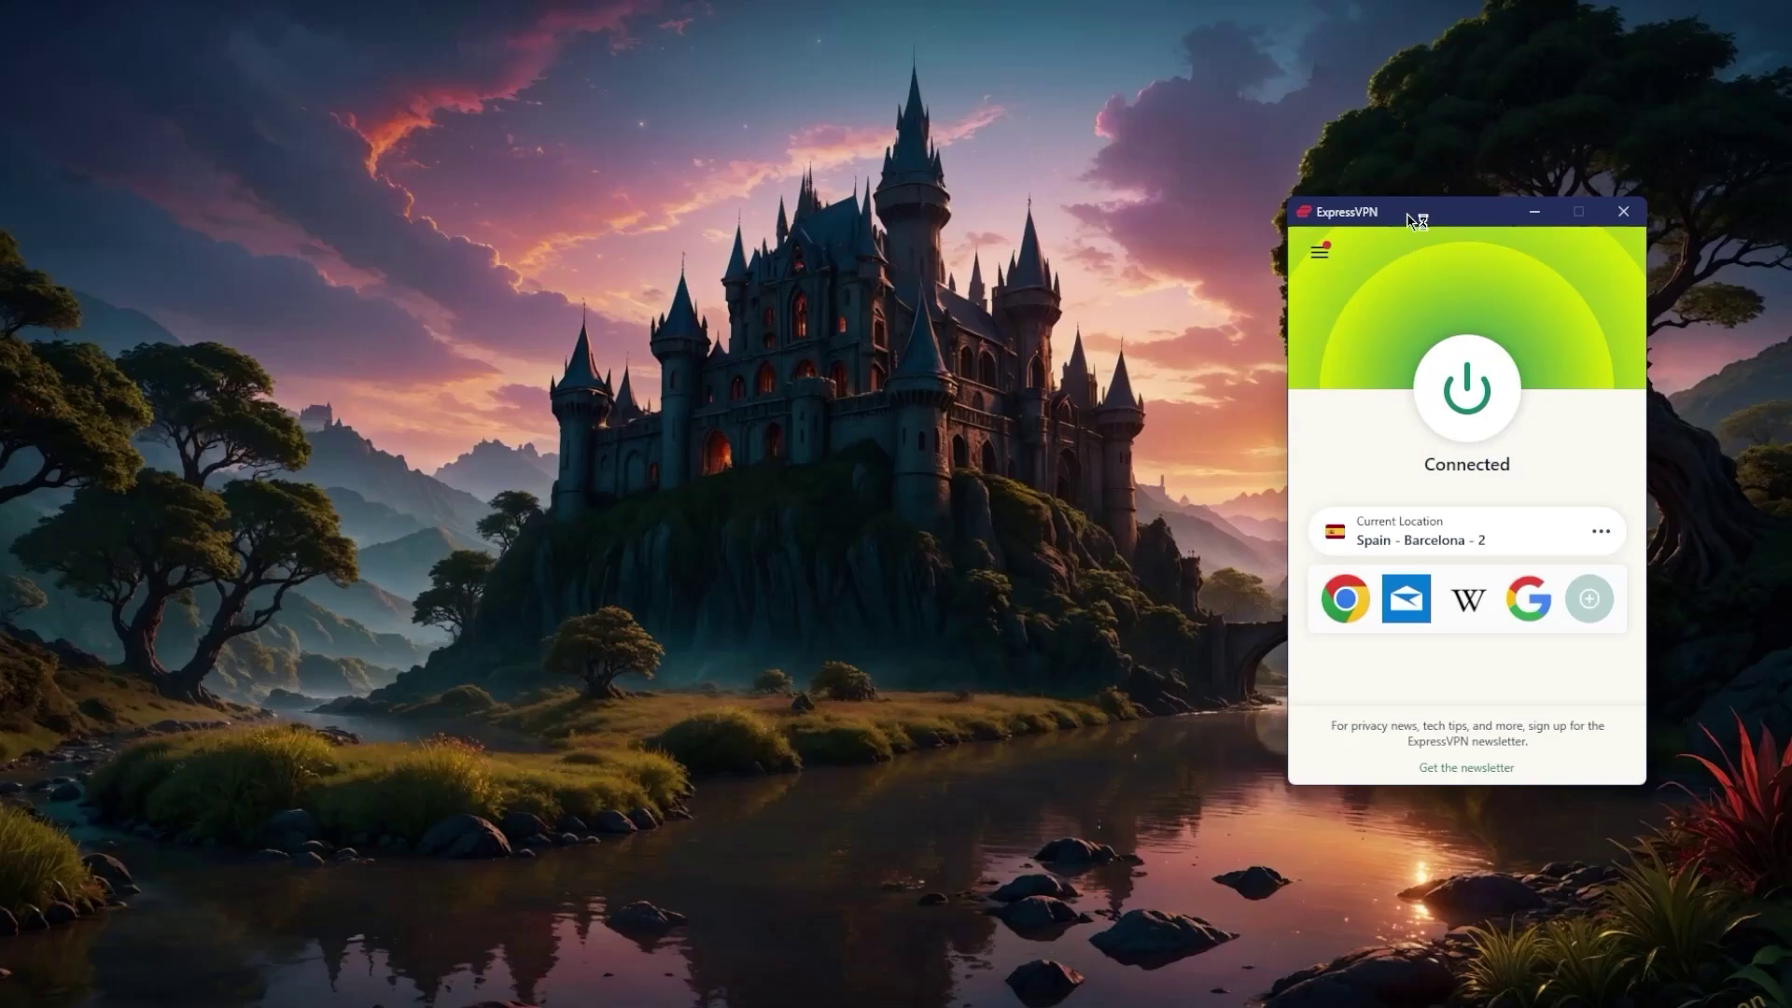
left_click_drag(1407, 214, 1366, 173)
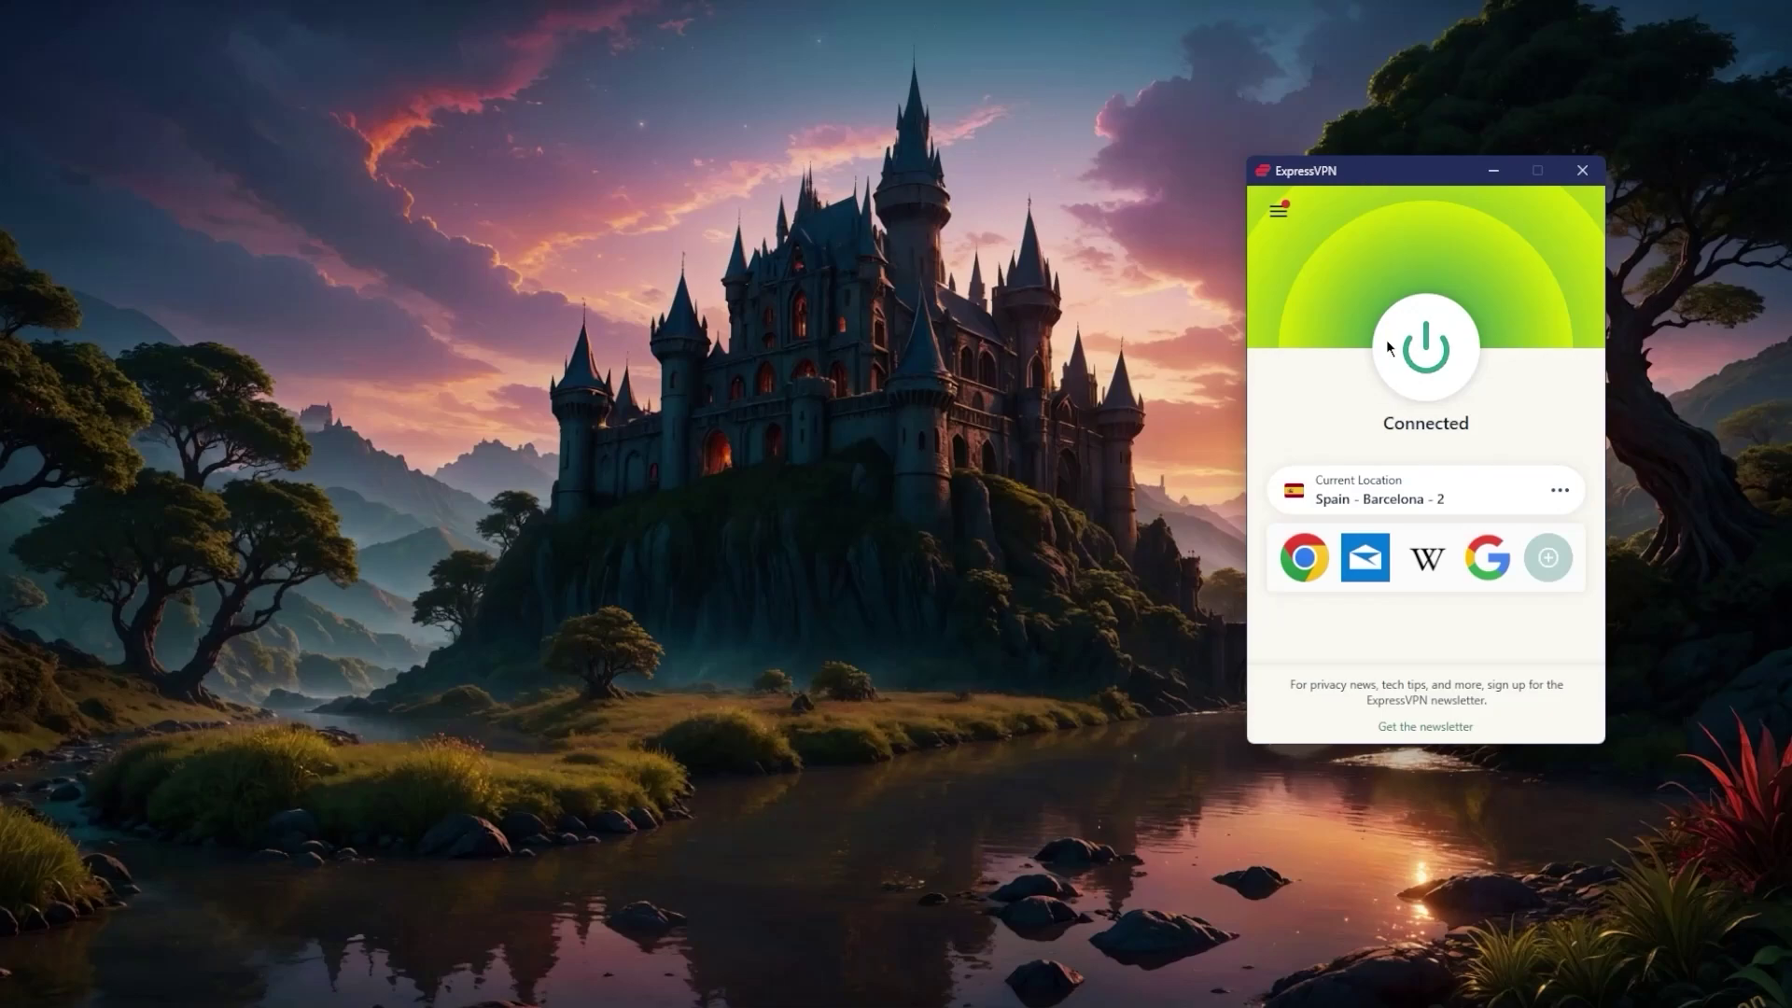
left_click(1421, 344)
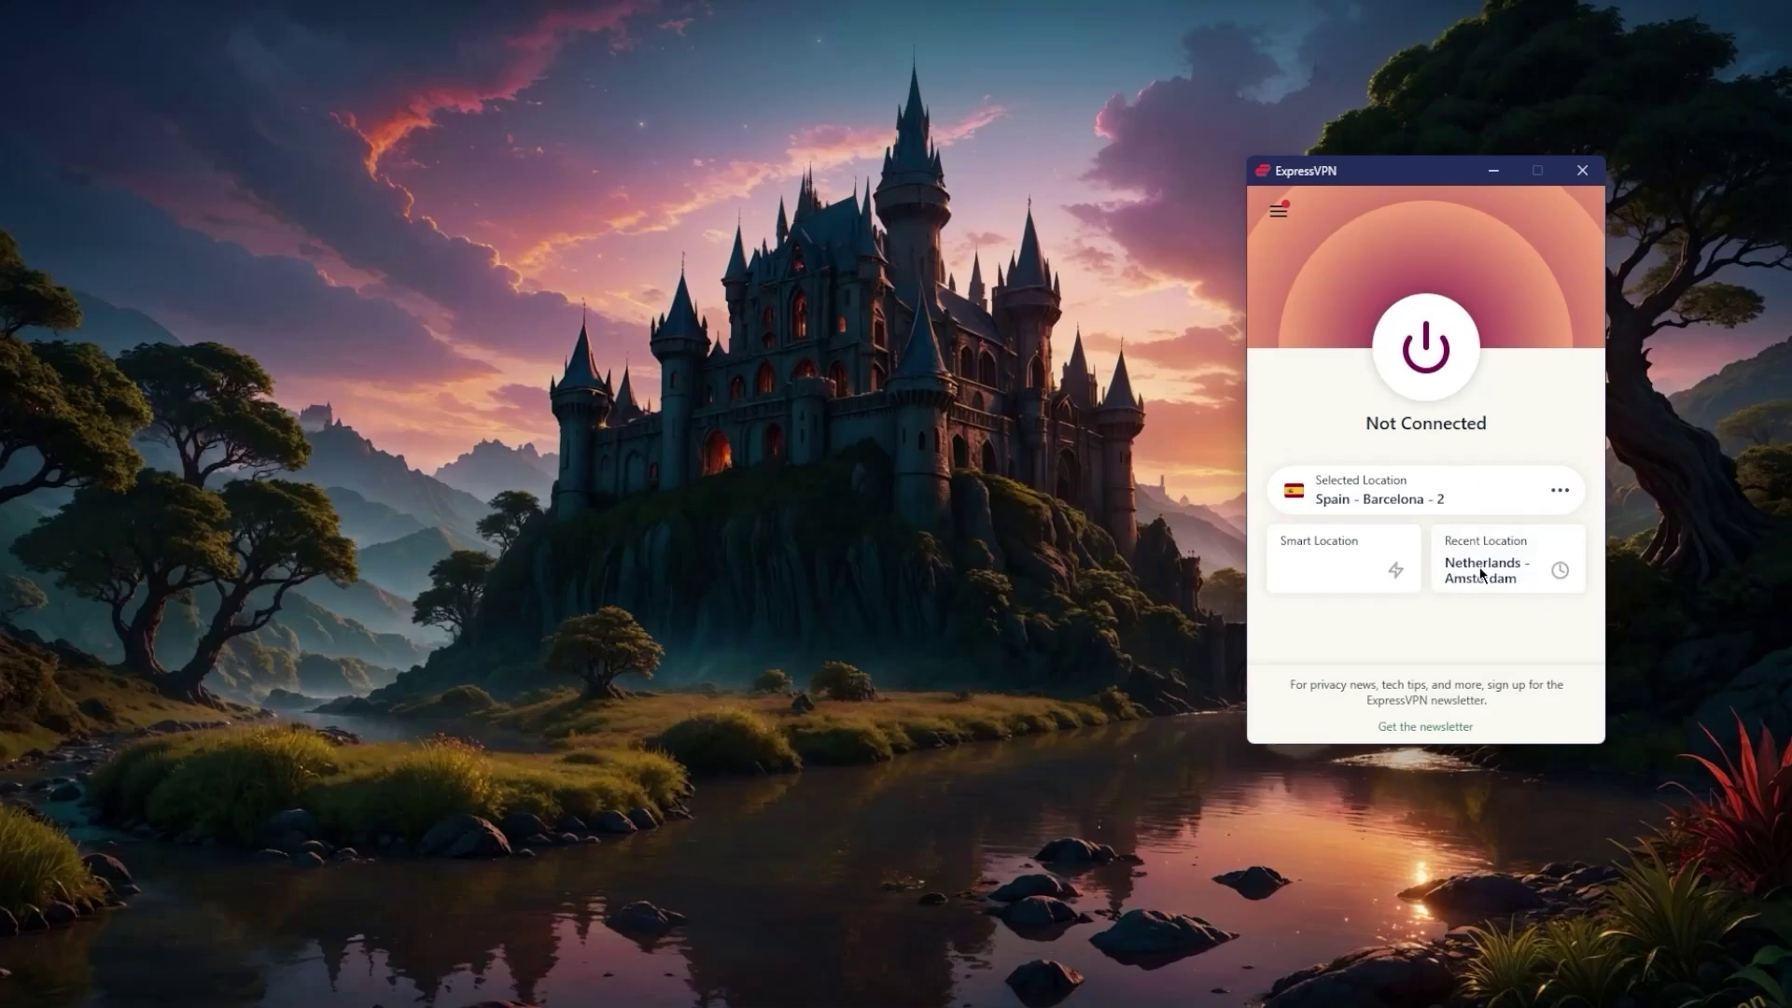
left_click(1481, 567)
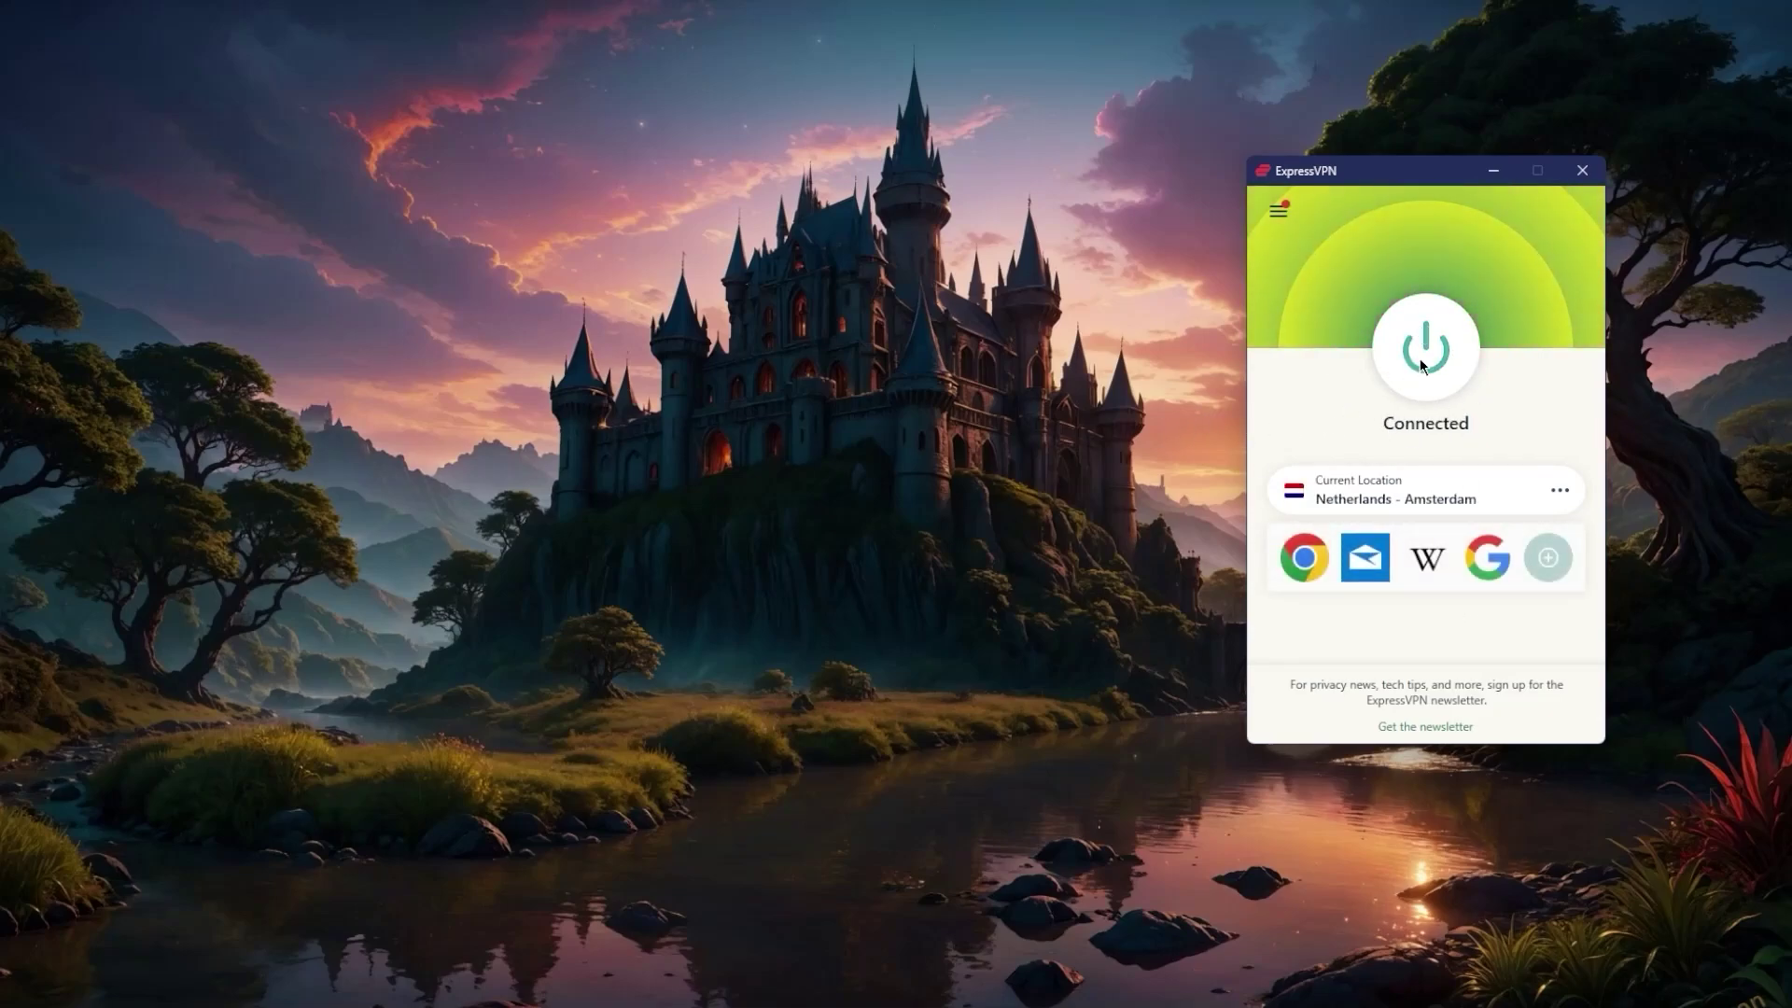